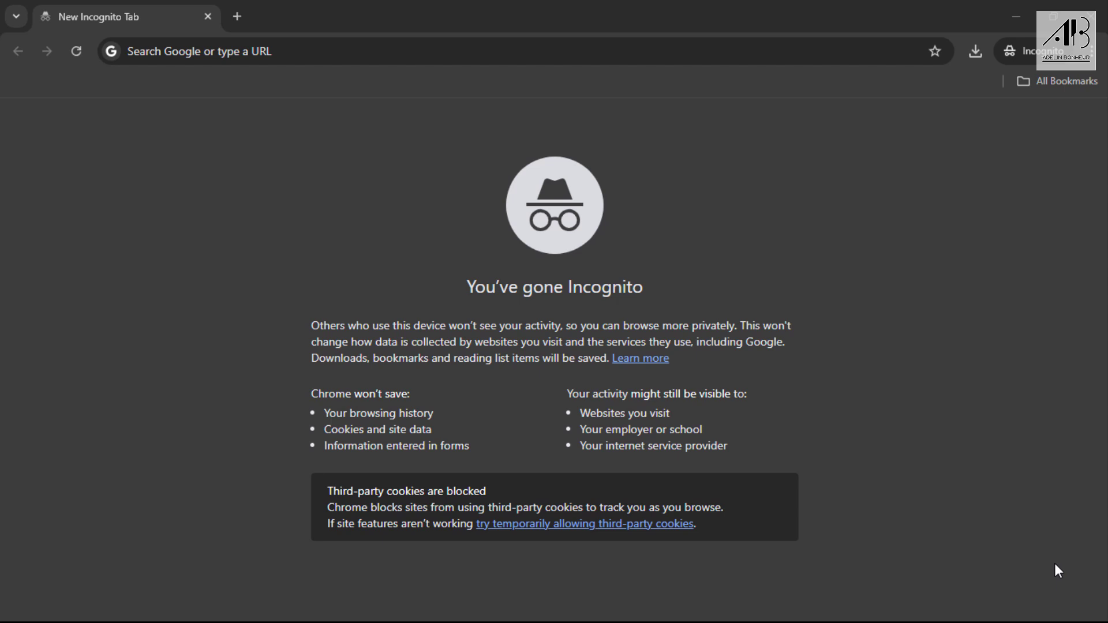
Go to infinityfree.com and open the Register sign-up page
left_click(149, 251)
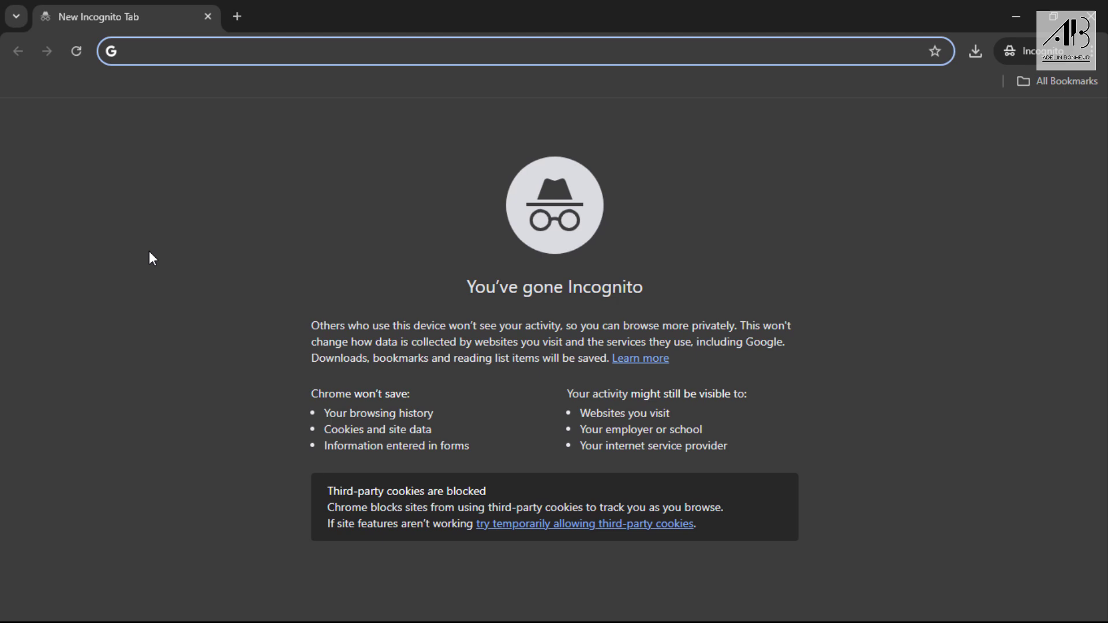
type("infin")
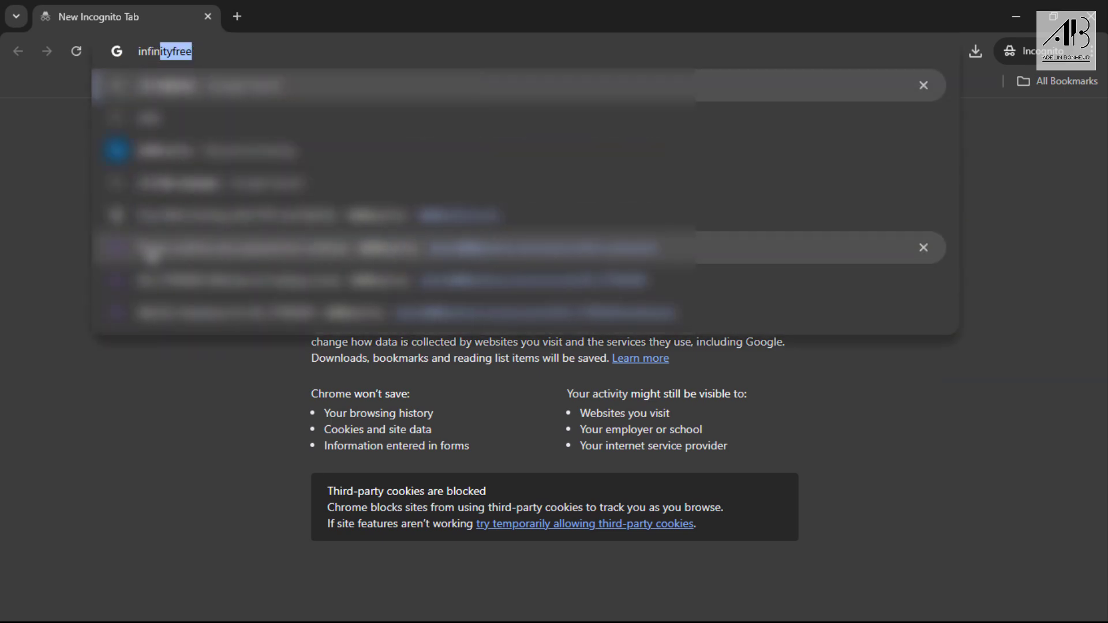
type("ityfree.com")
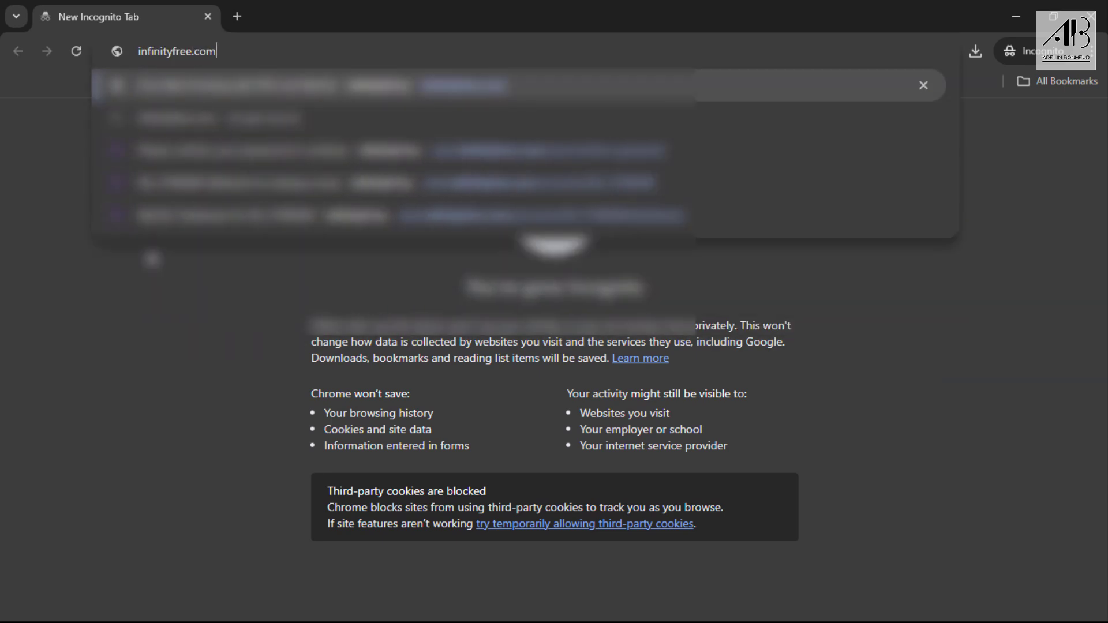
key("Return")
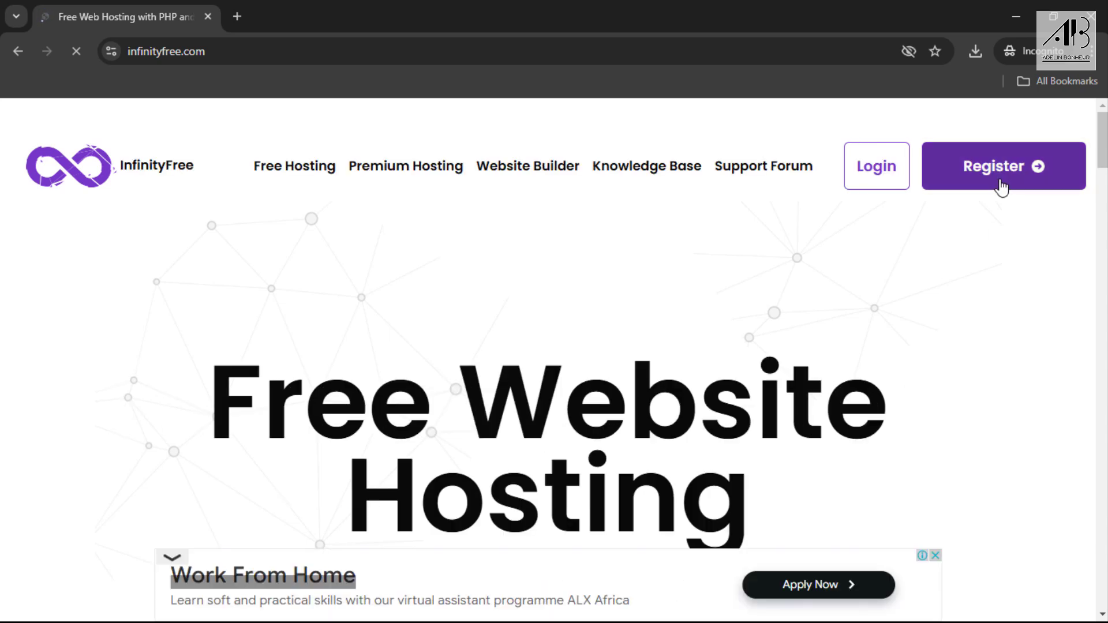
scroll(930, 185, "down", 5)
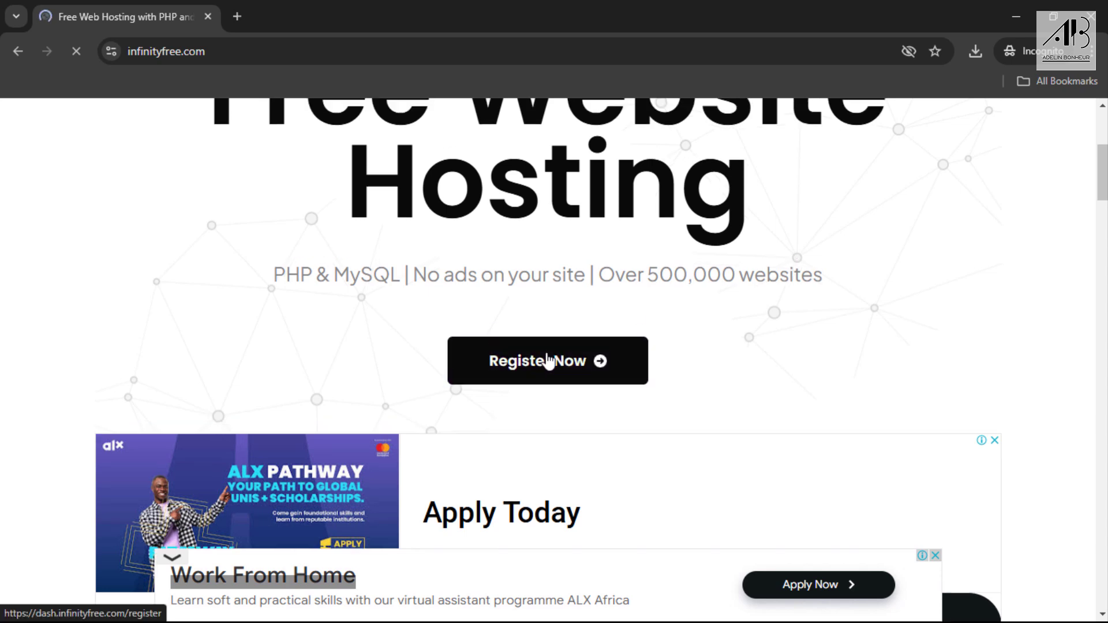
scroll(547, 359, "up", 5)
left_click(1010, 170)
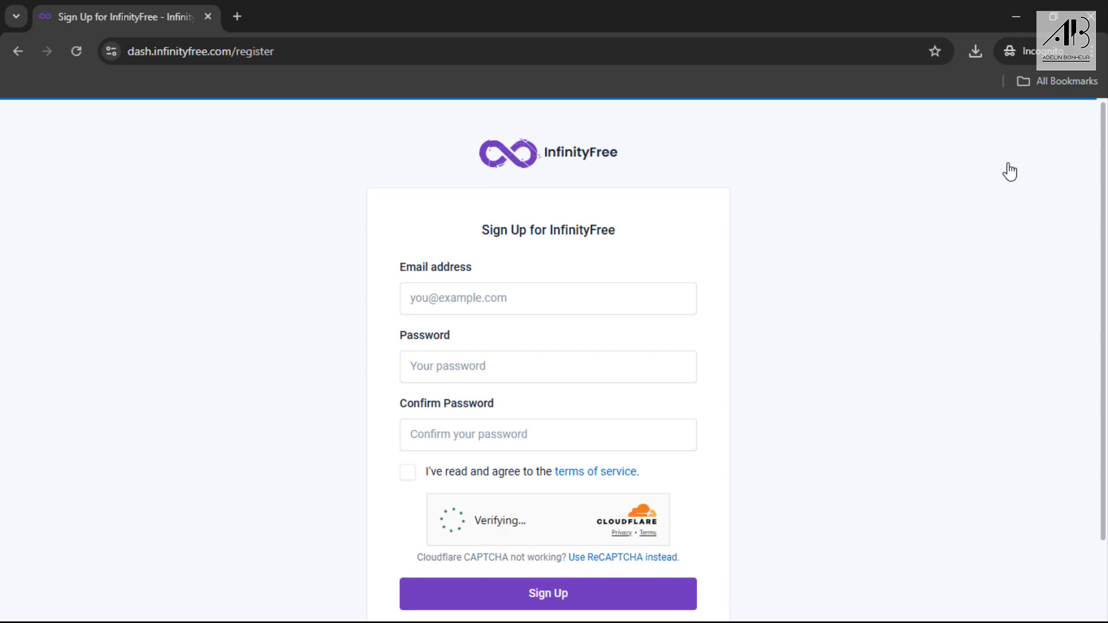
Sign up with an email address and confirmed password, accepting the terms of service
left_click(534, 295)
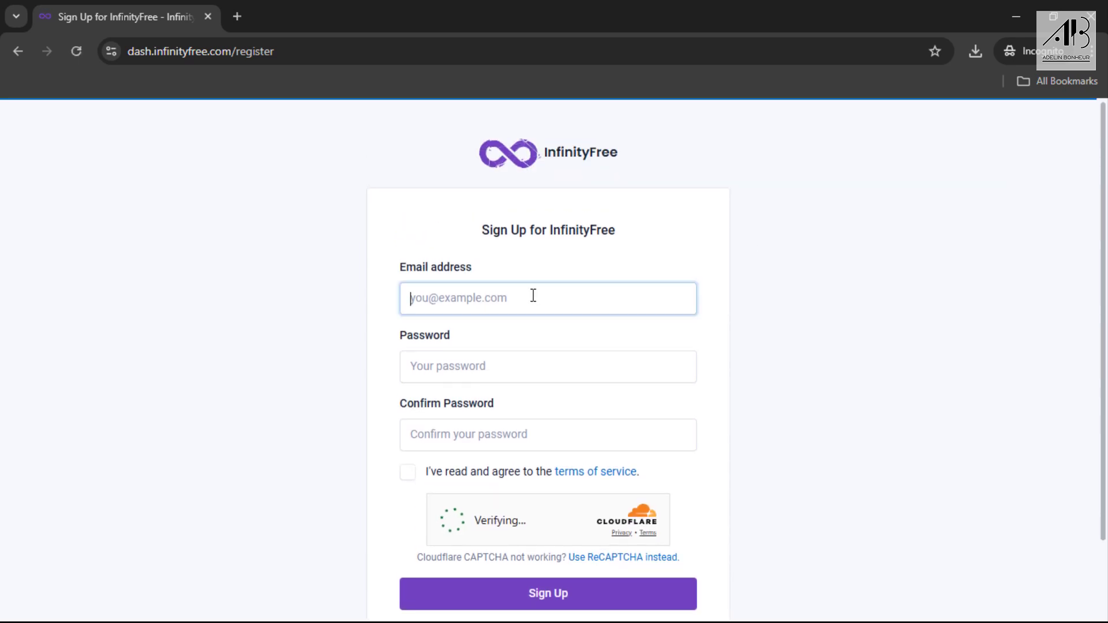
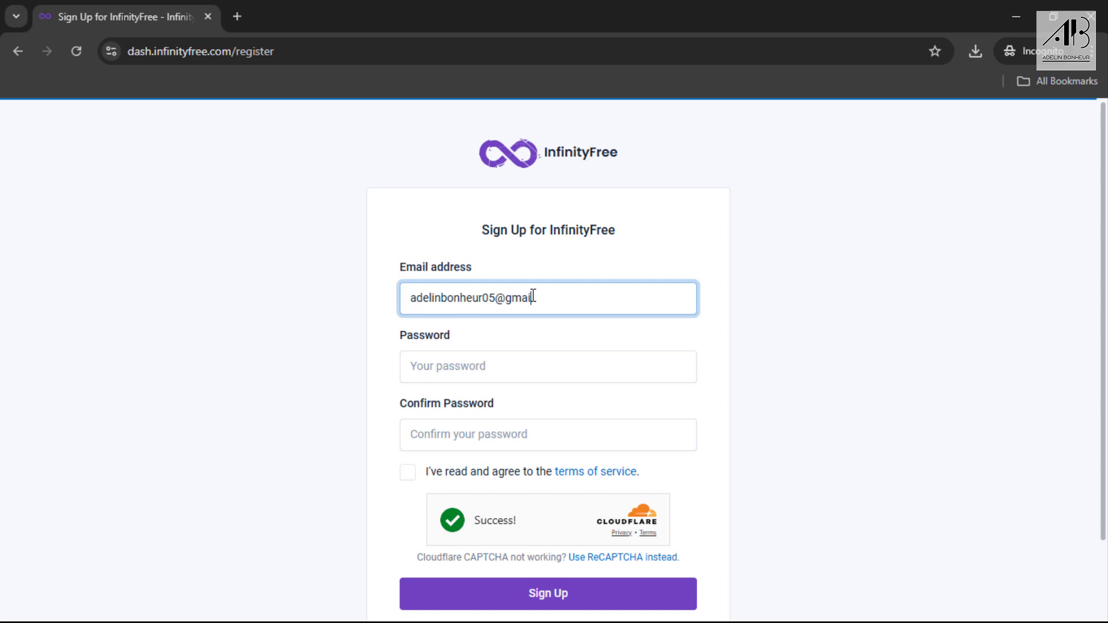
left_click(454, 369)
type("•••••••")
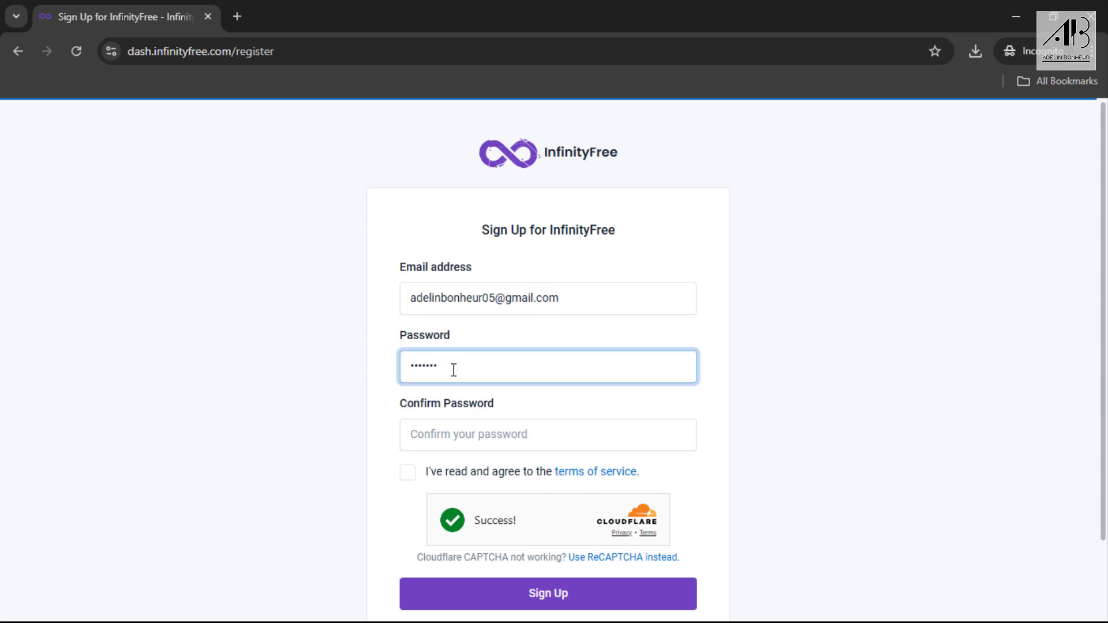
type("•••")
left_click(435, 448)
type("•••••••")
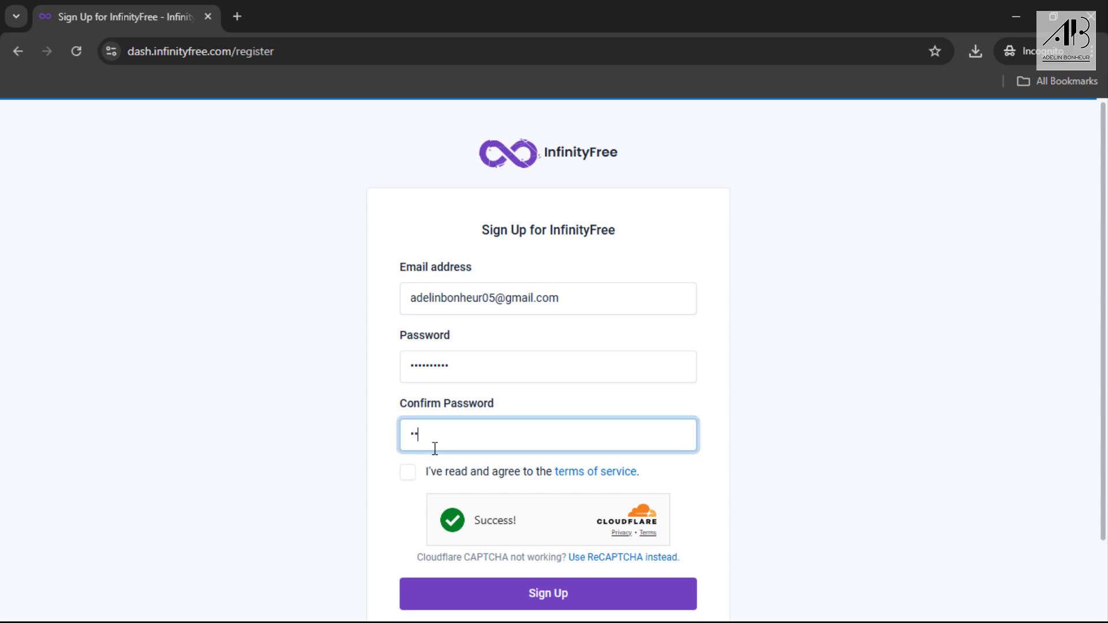
type("•••")
scroll(188, 440, "down", 2)
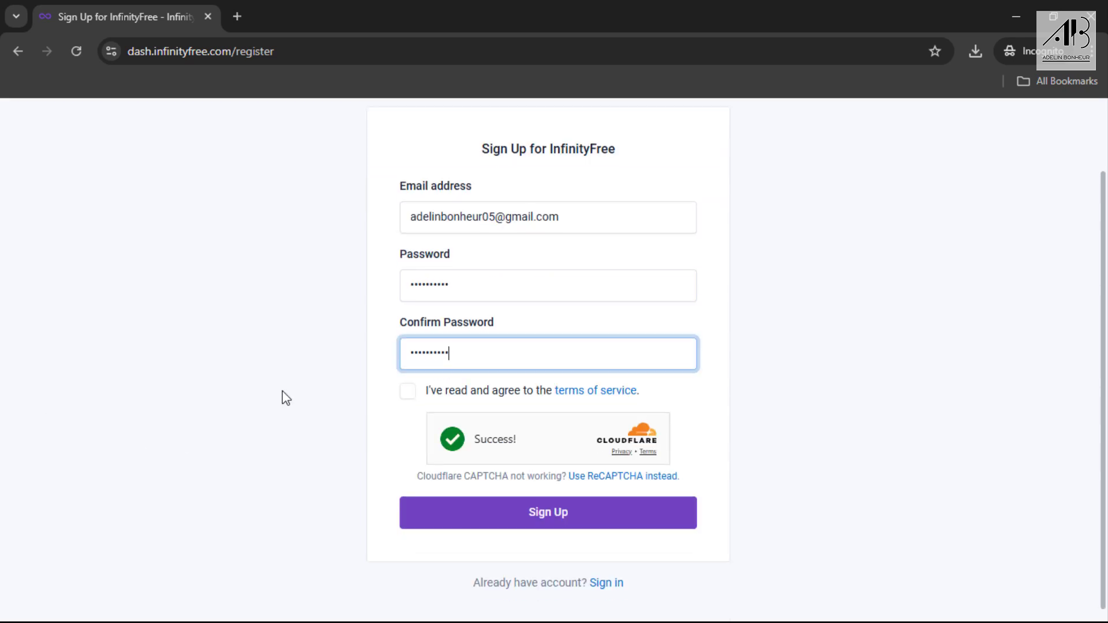
left_click(408, 392)
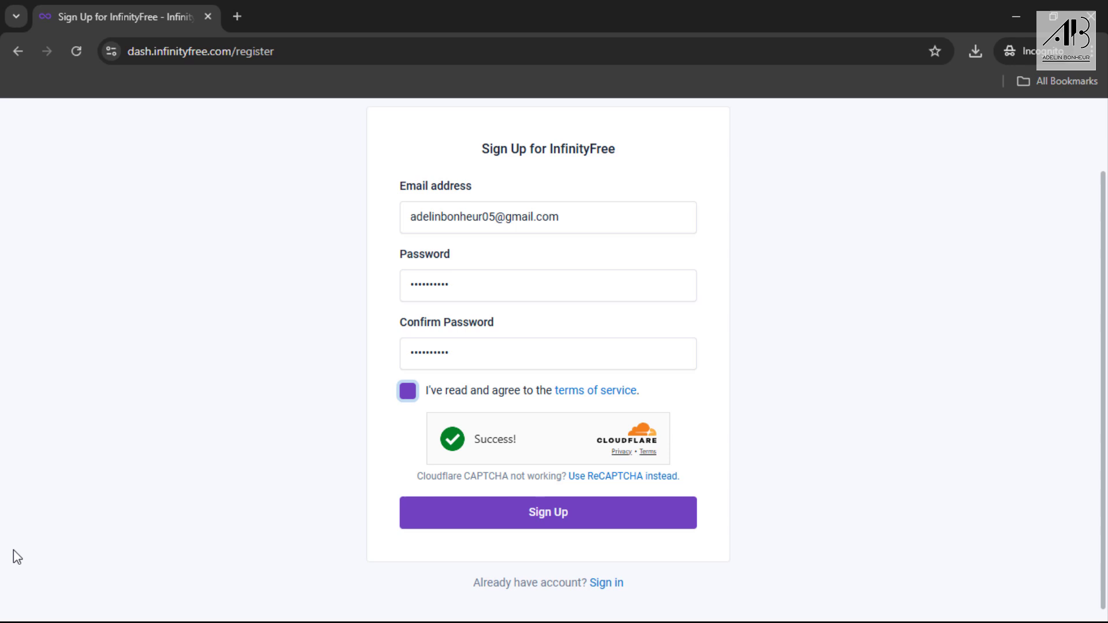
left_click(535, 518)
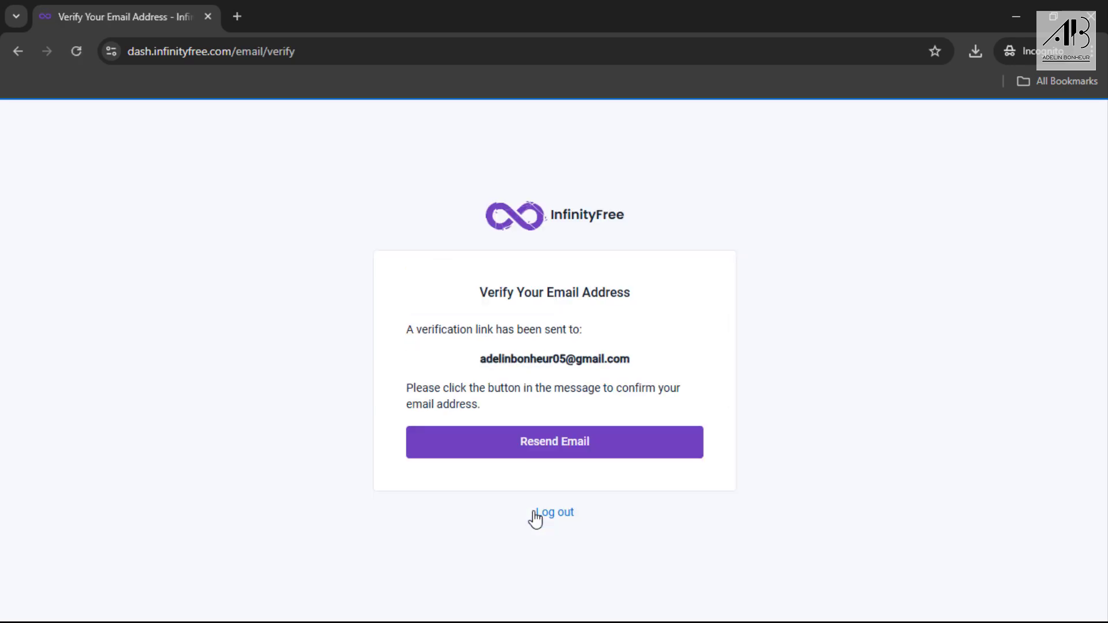
Copy the verify link from the InfinityFree email in Gmail and return to the incognito window
key("alt+Tab")
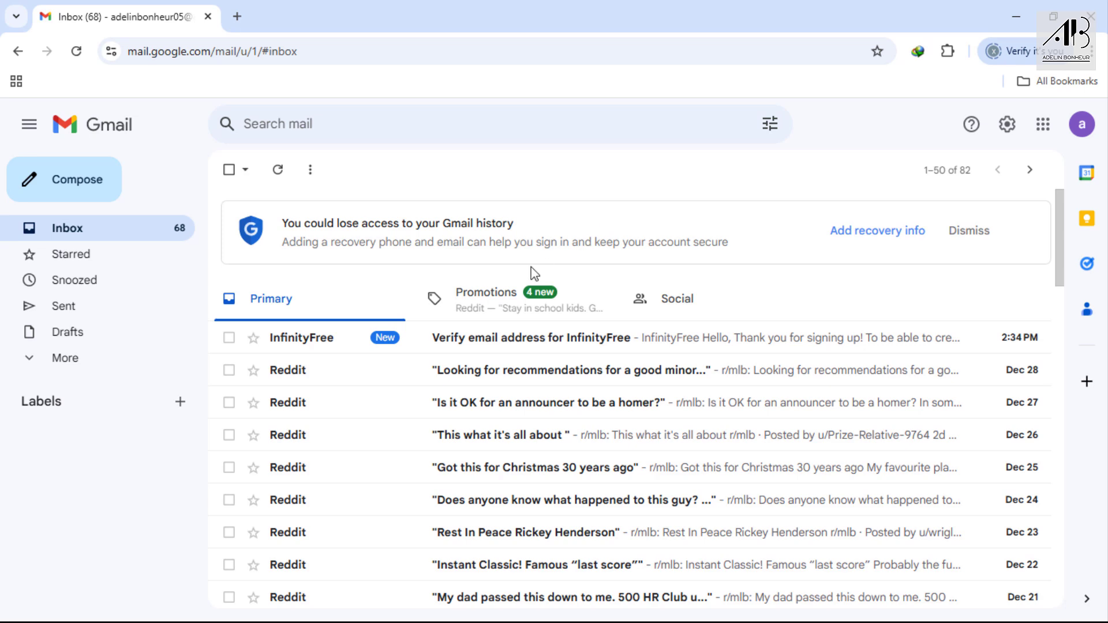
left_click(502, 340)
scroll(633, 353, "down", 3)
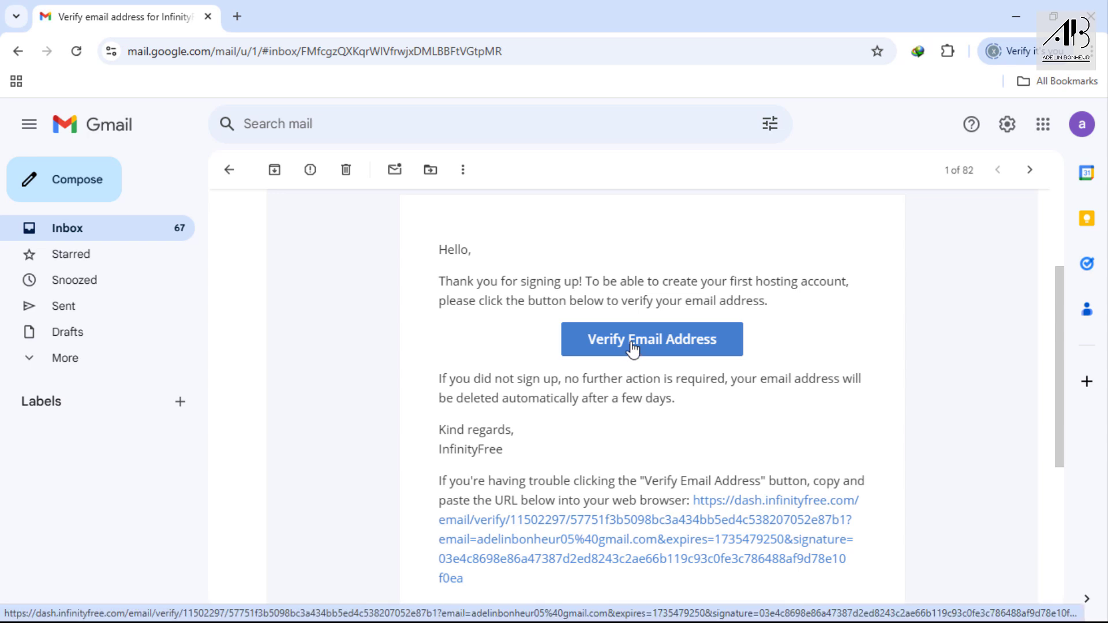
scroll(633, 347, "down", 1)
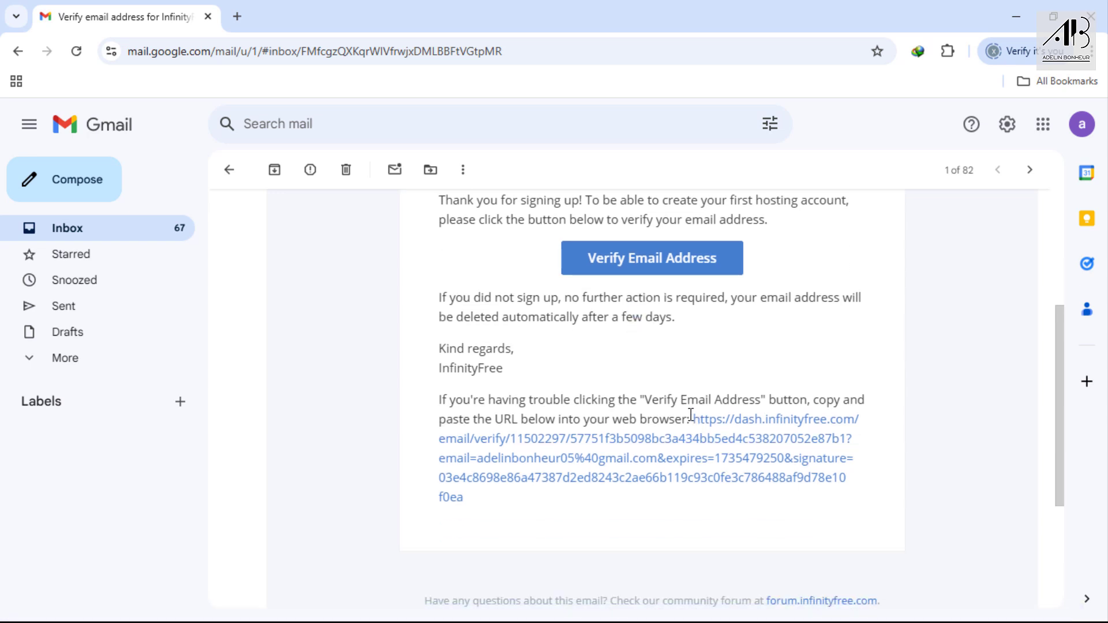
right_click(735, 439)
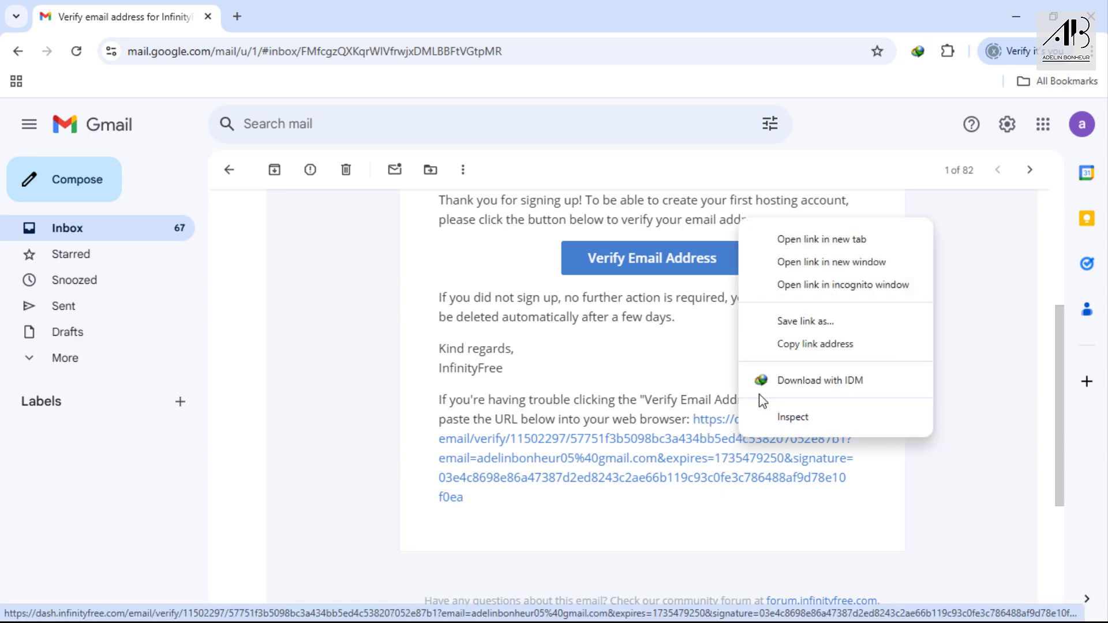
left_click(791, 345)
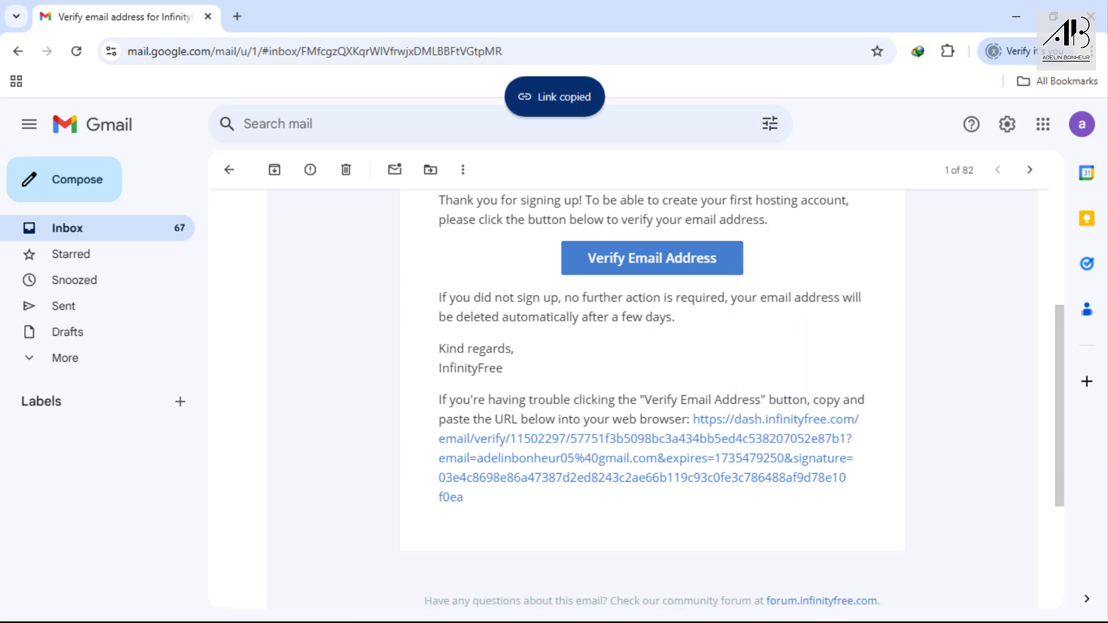
key("alt+Tab")
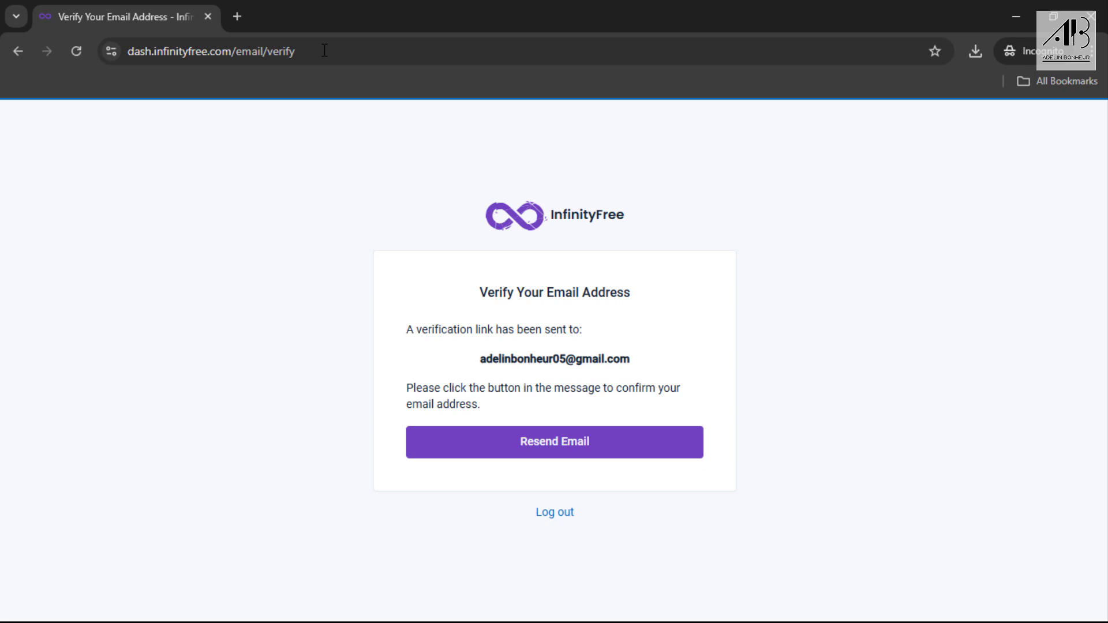
Open the copied verification link in a new tab and close the old verify tab
left_click(237, 16)
key("ctrl+v")
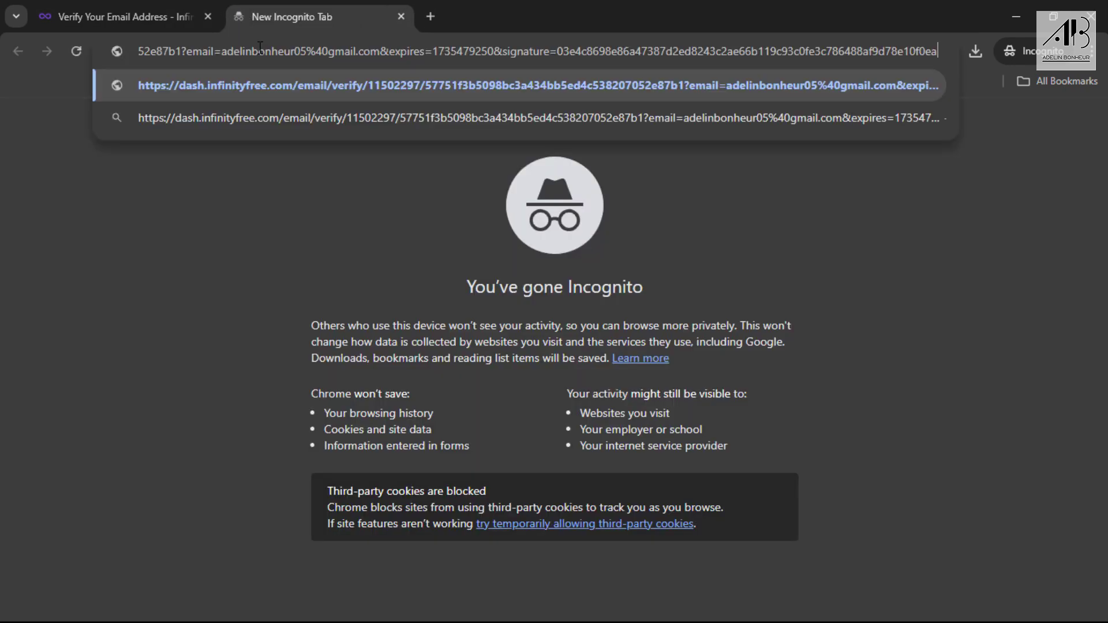
key("Return")
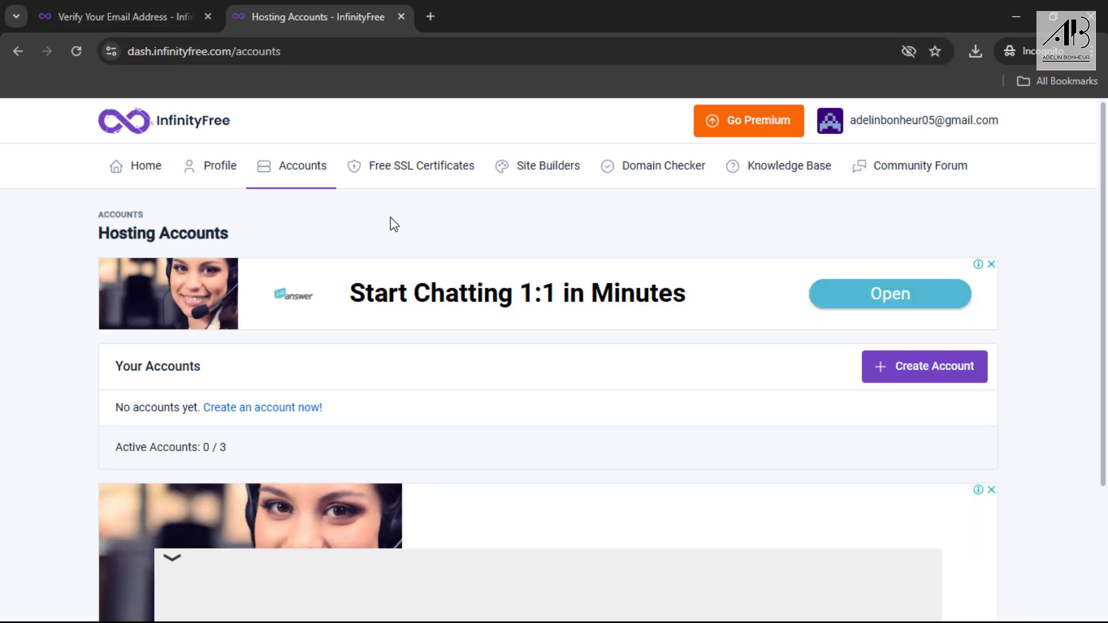
left_click(165, 3)
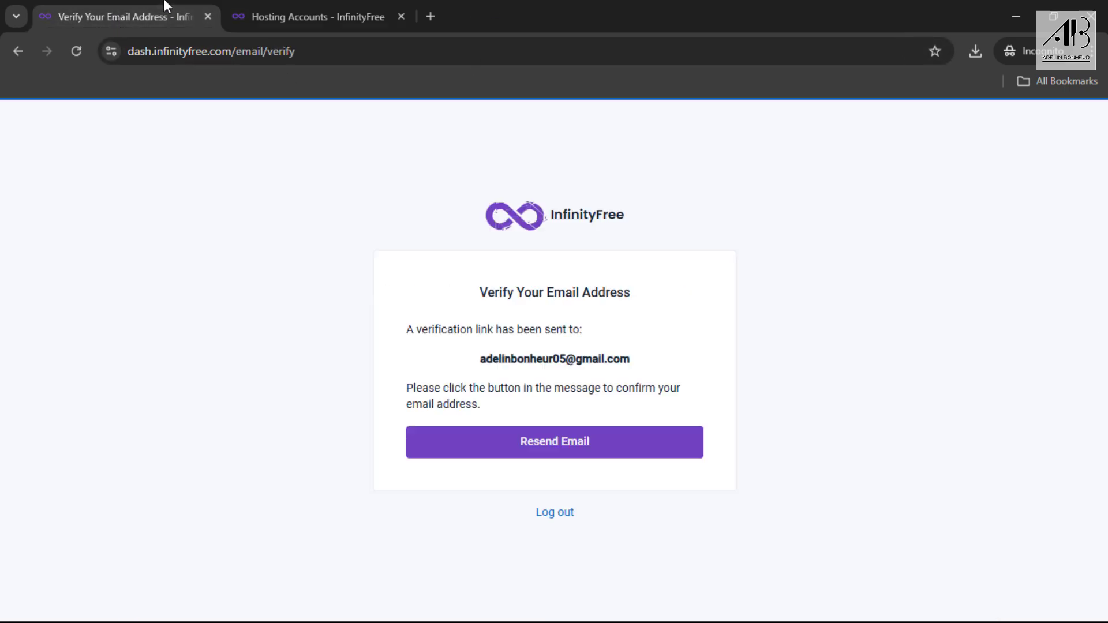
left_click(208, 15)
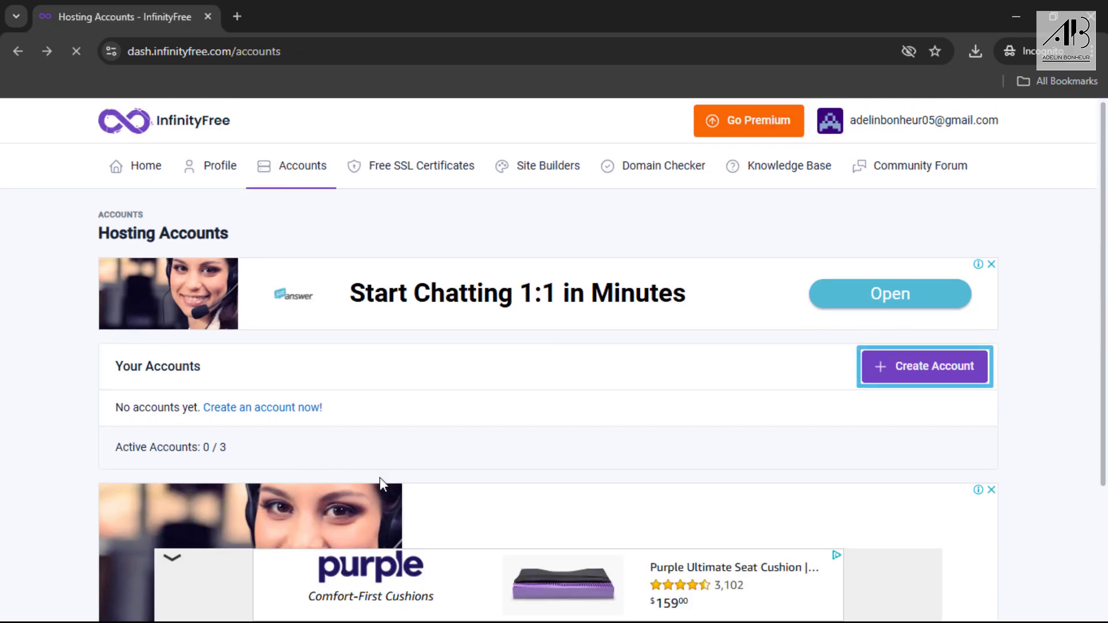
Start a new hosting account and choose the free $0 InfinityFree plan
left_click(909, 370)
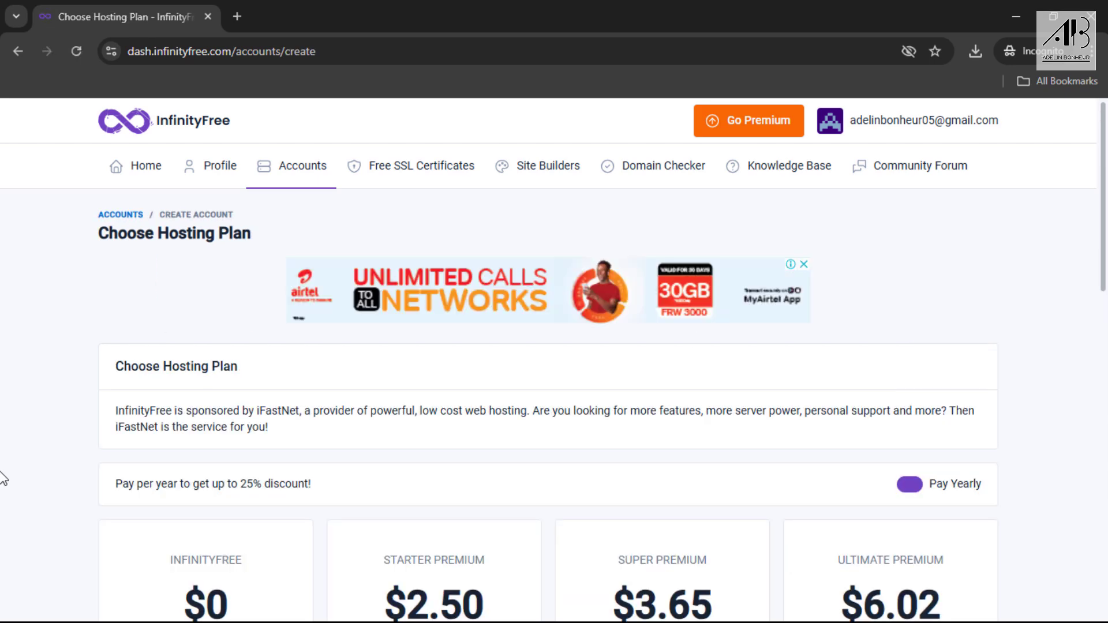
scroll(2, 478, "down", 4)
scroll(3, 478, "down", 4)
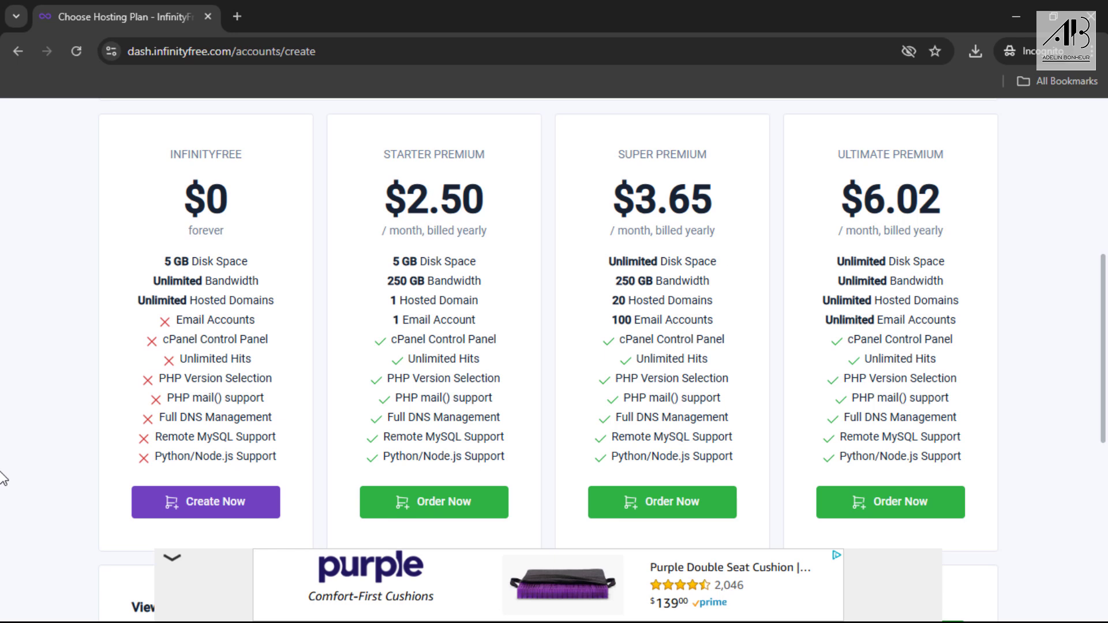
scroll(2, 478, "up", 2)
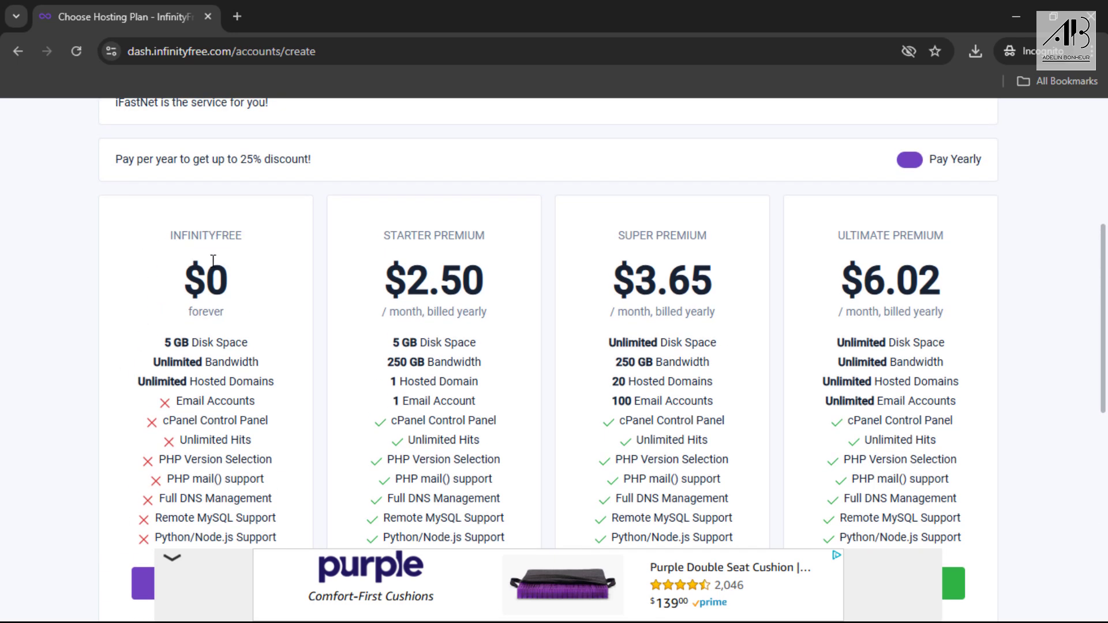
scroll(213, 260, "down", 2)
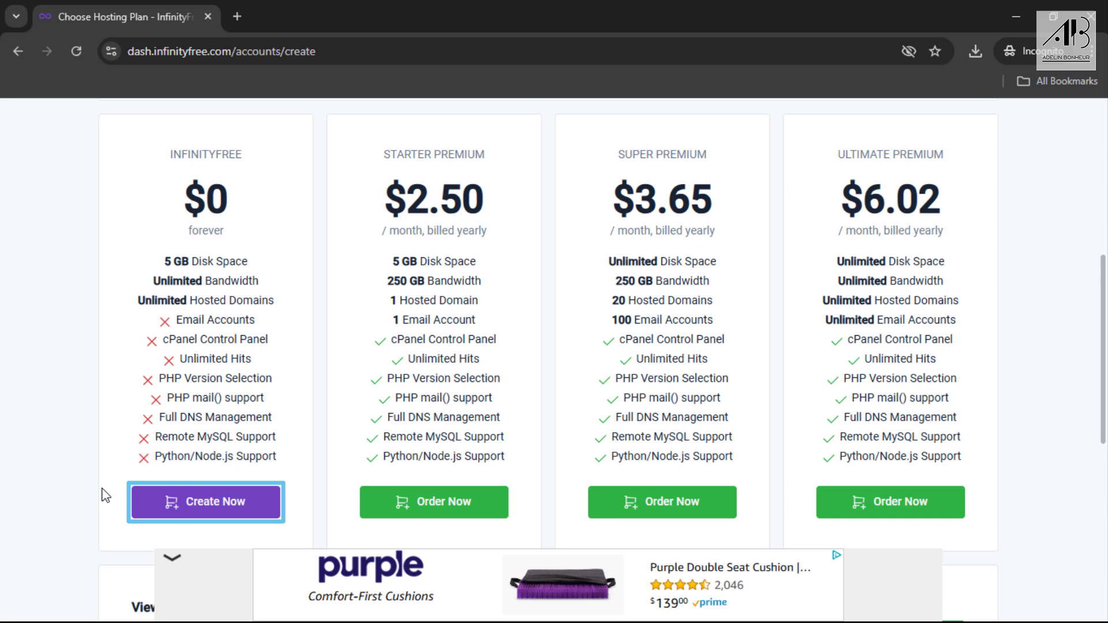
left_click(153, 501)
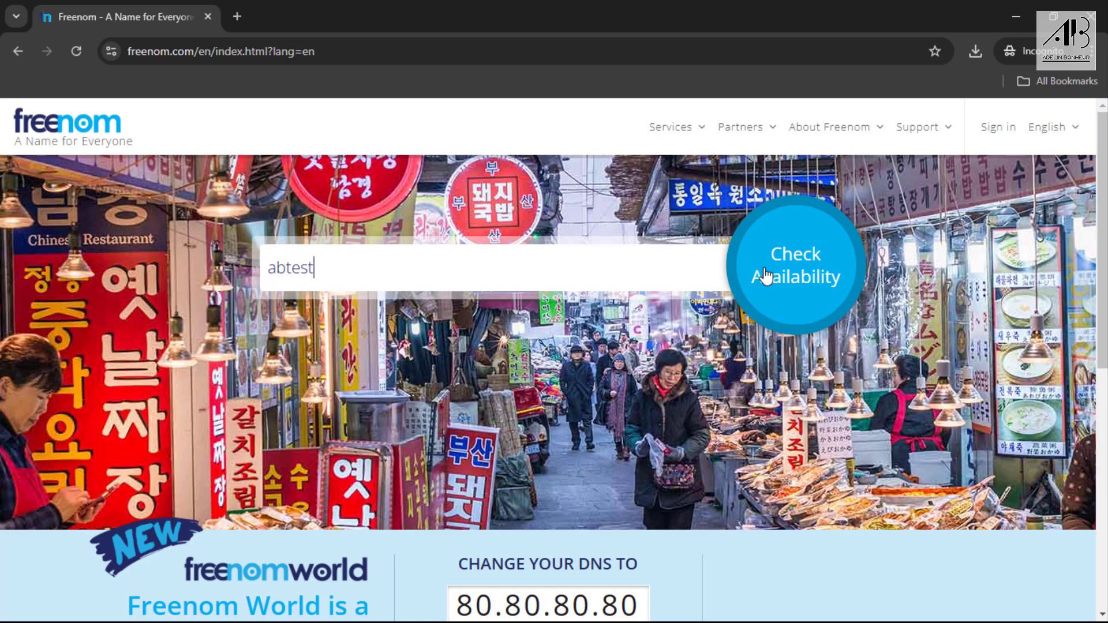
Check Freenom availability for abtest, which shows .tk and .ml not available
left_click(777, 280)
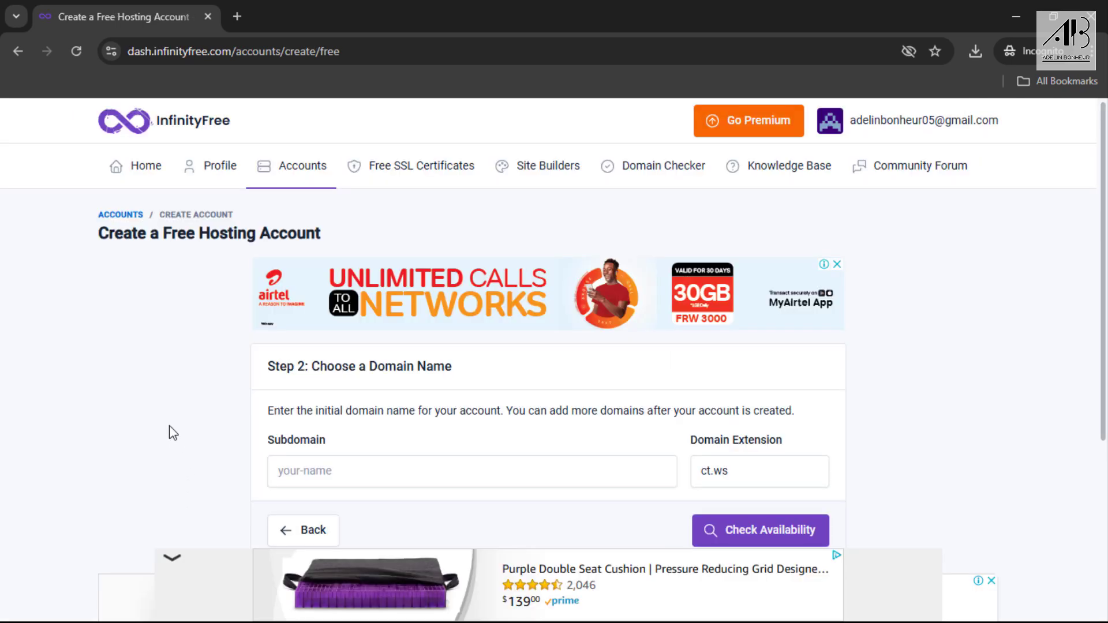
Enter abtest as the subdomain name
scroll(169, 425, "down", 3)
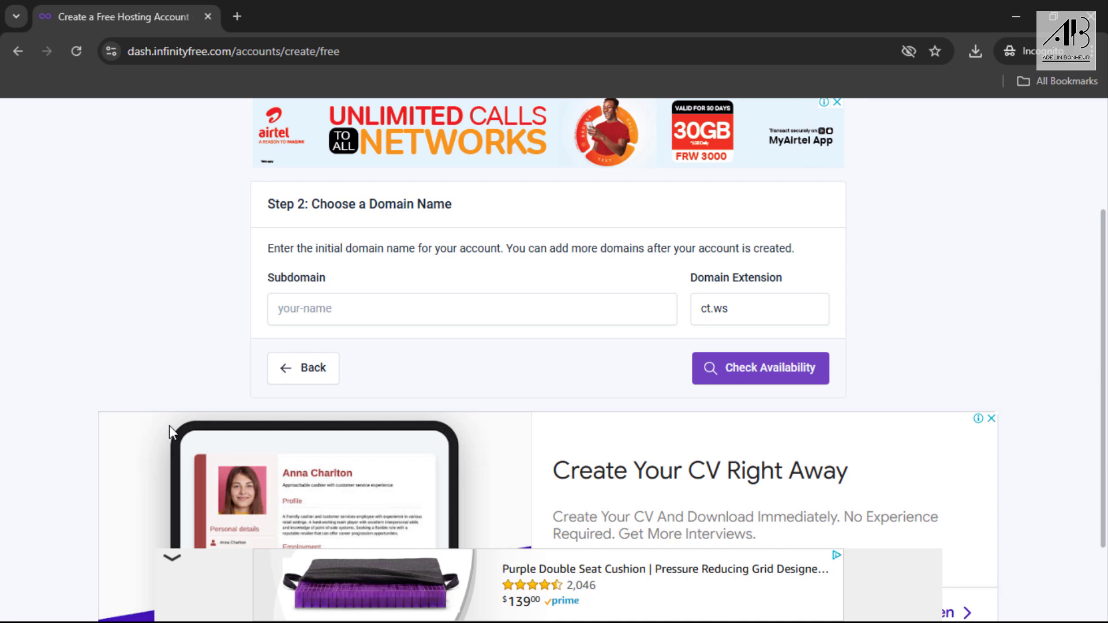
scroll(169, 427, "up", 2)
left_click(274, 393)
type("ab")
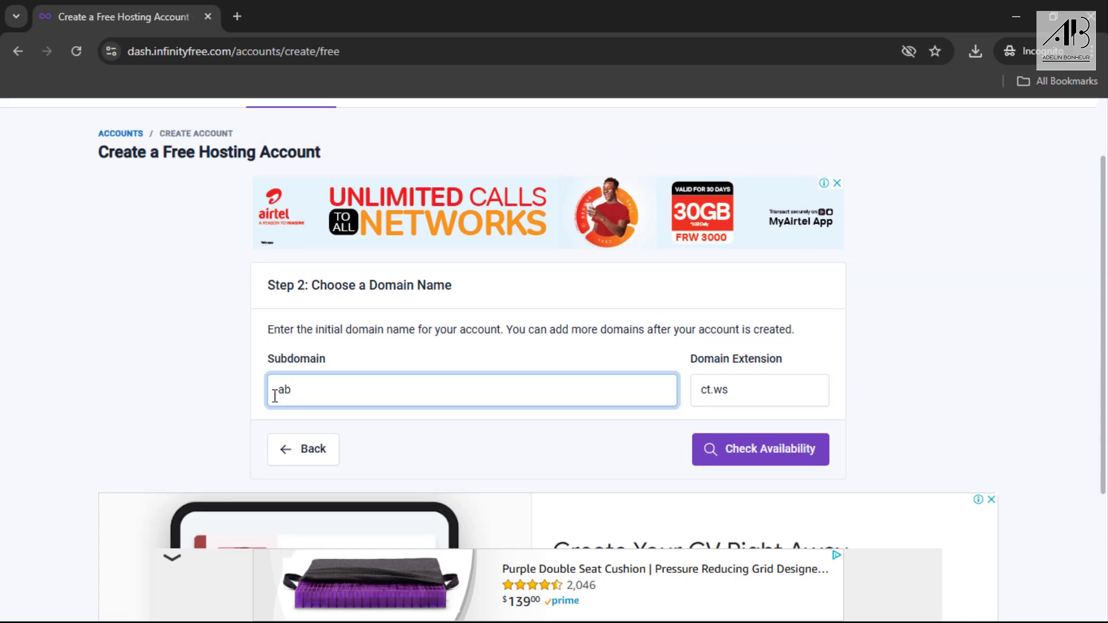
key("BackSpace")
key("BackSpace")
left_click(5, 393)
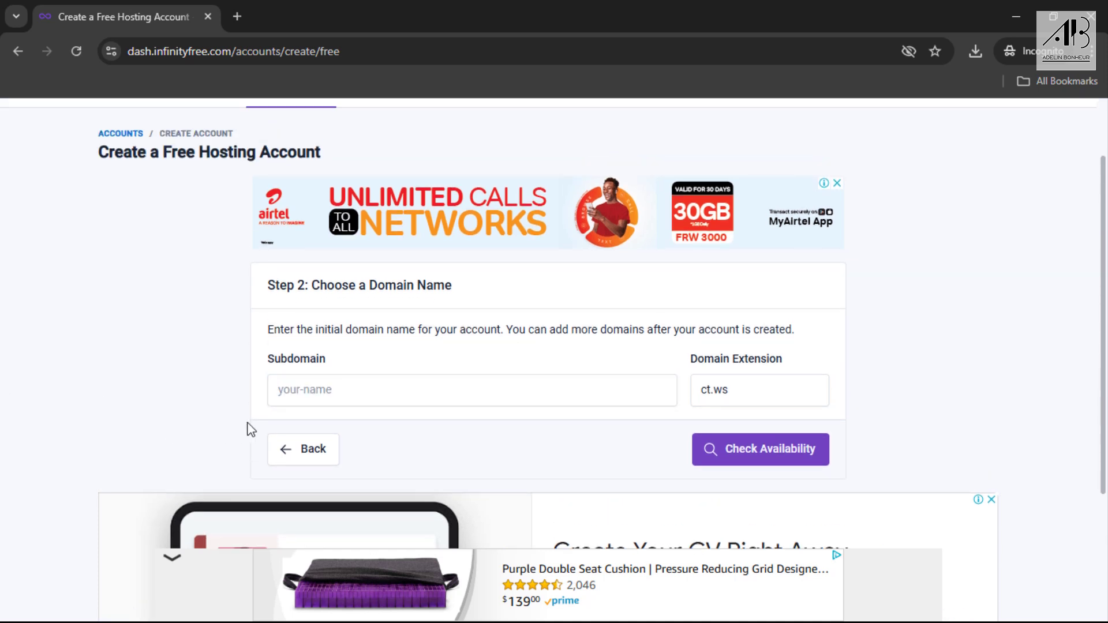
left_click(321, 393)
type("ab")
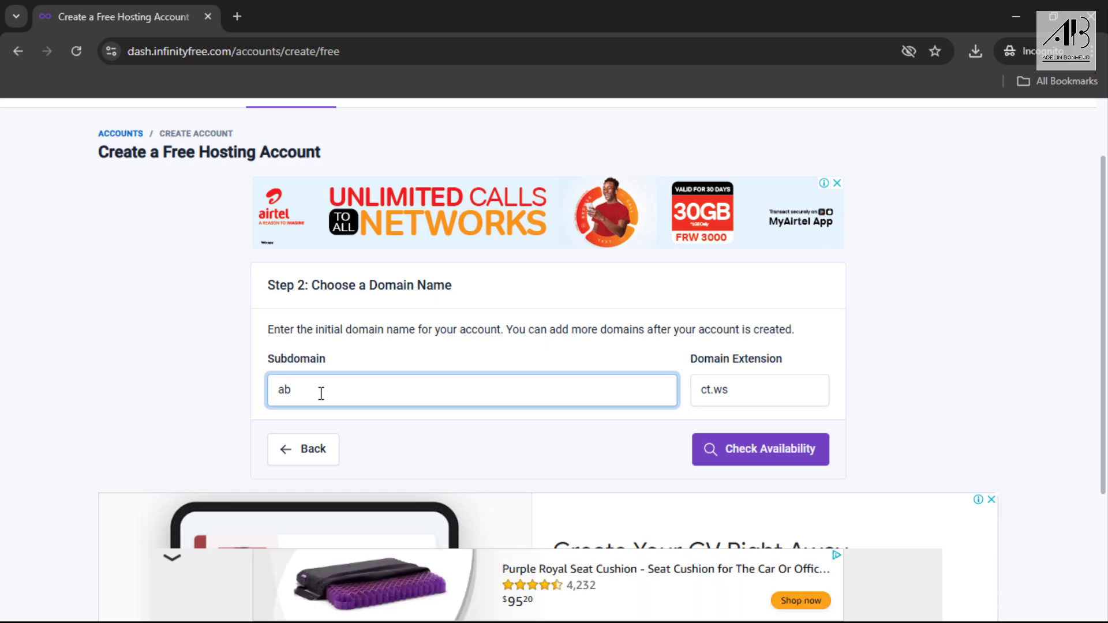
type("test")
Choose the rf.gd extension and check that abtest.rf.gd is available
left_click(793, 397)
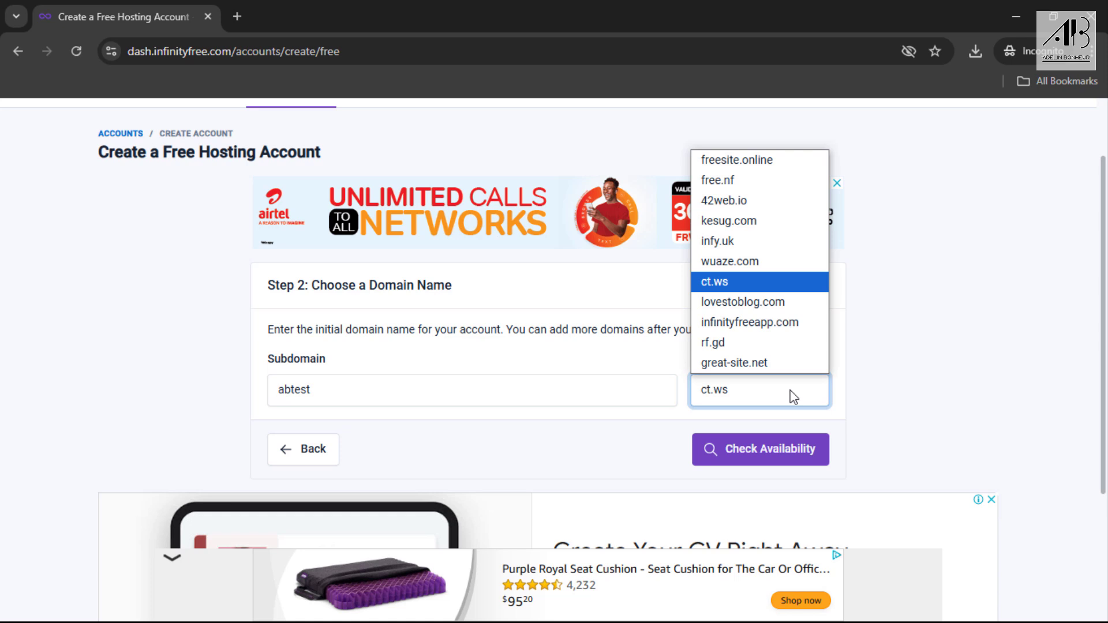
left_click(722, 342)
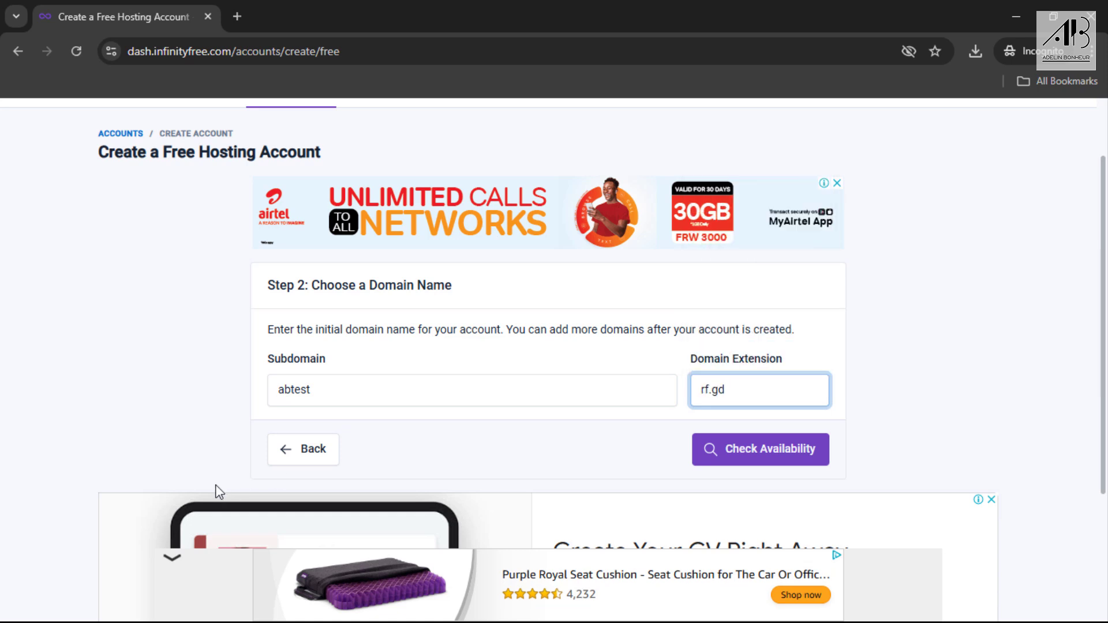
left_click(744, 391)
left_click(745, 390)
left_click(792, 462)
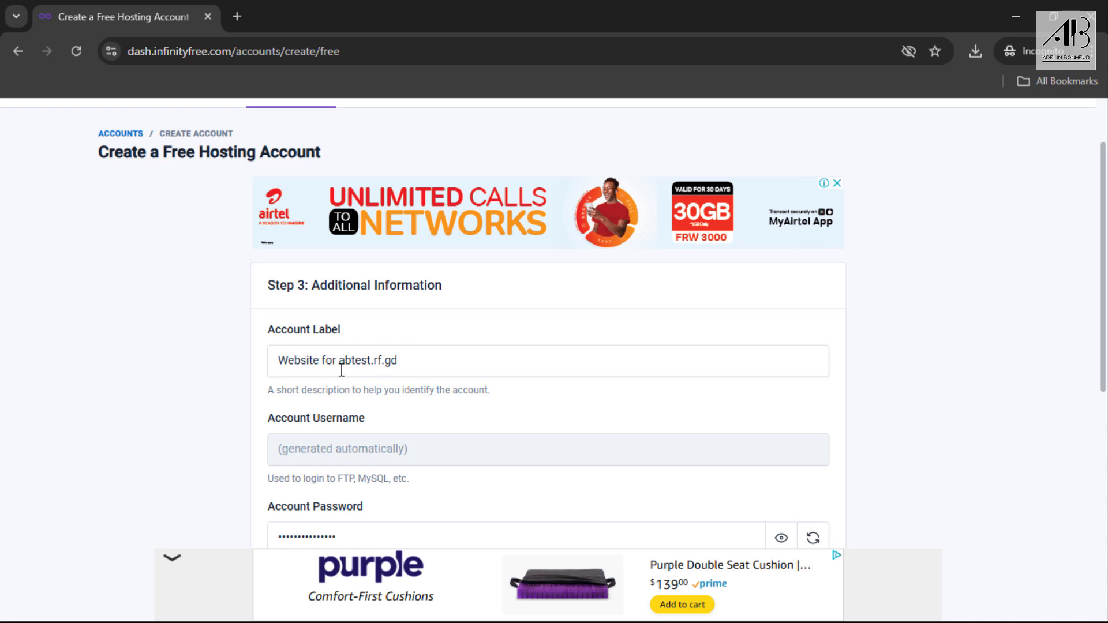
Replace the generated account password with a new password of your own
left_click_drag(341, 363, 398, 364)
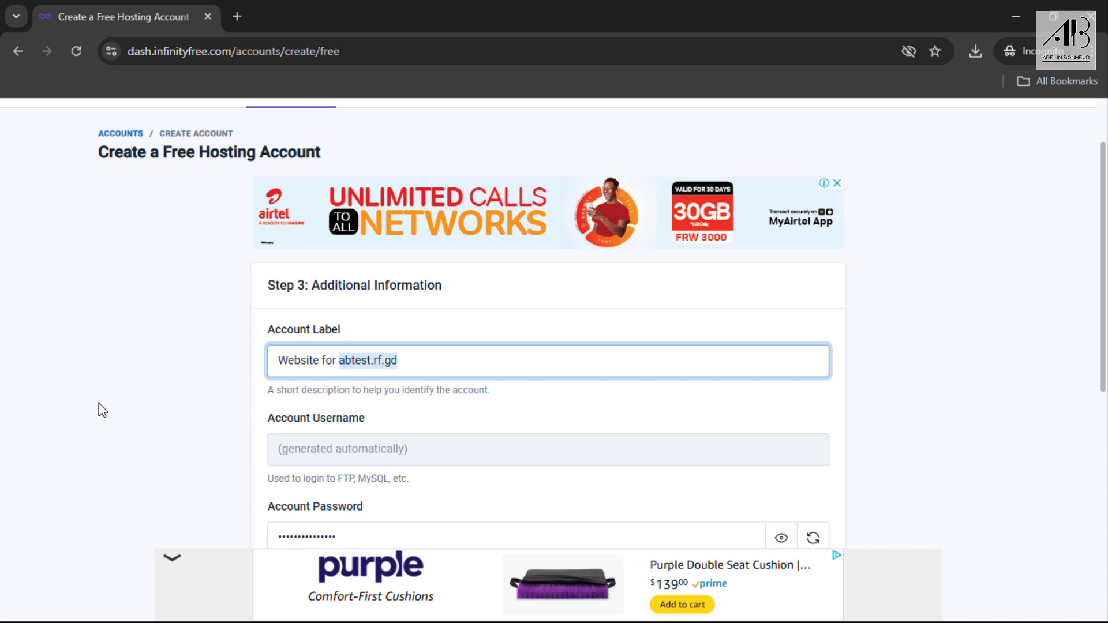
left_click(112, 449)
scroll(137, 407, "down", 1)
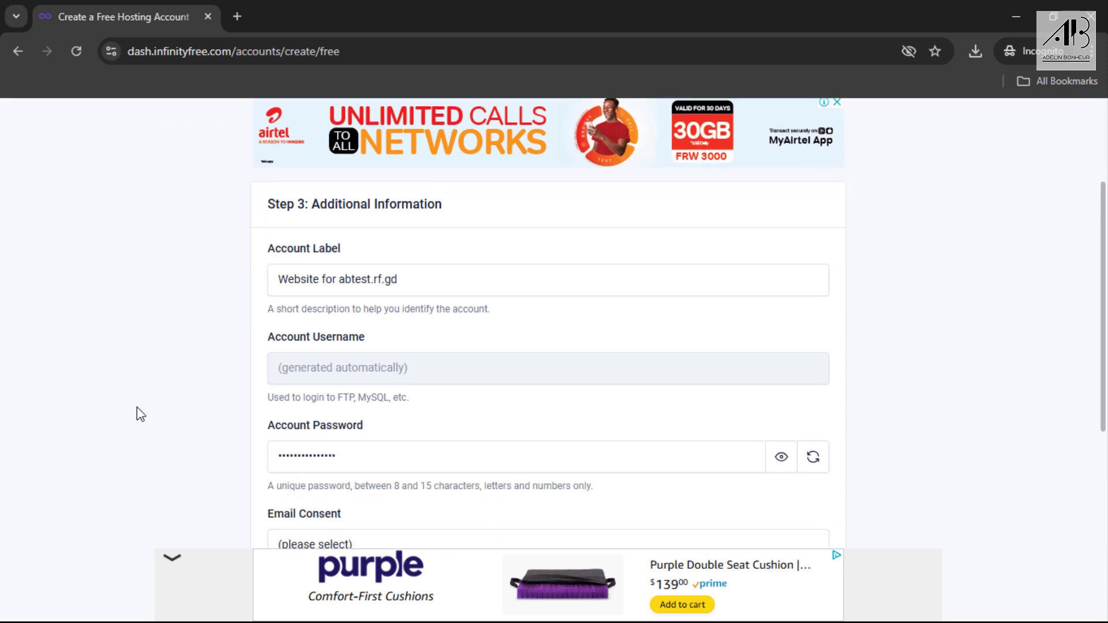
scroll(137, 407, "down", 2)
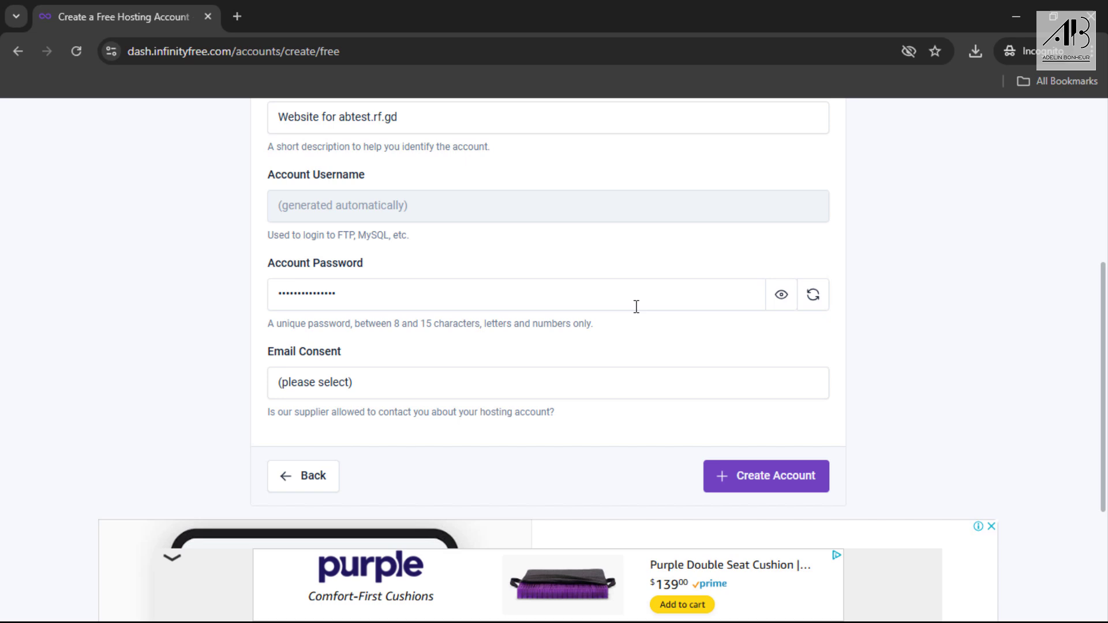
left_click(781, 296)
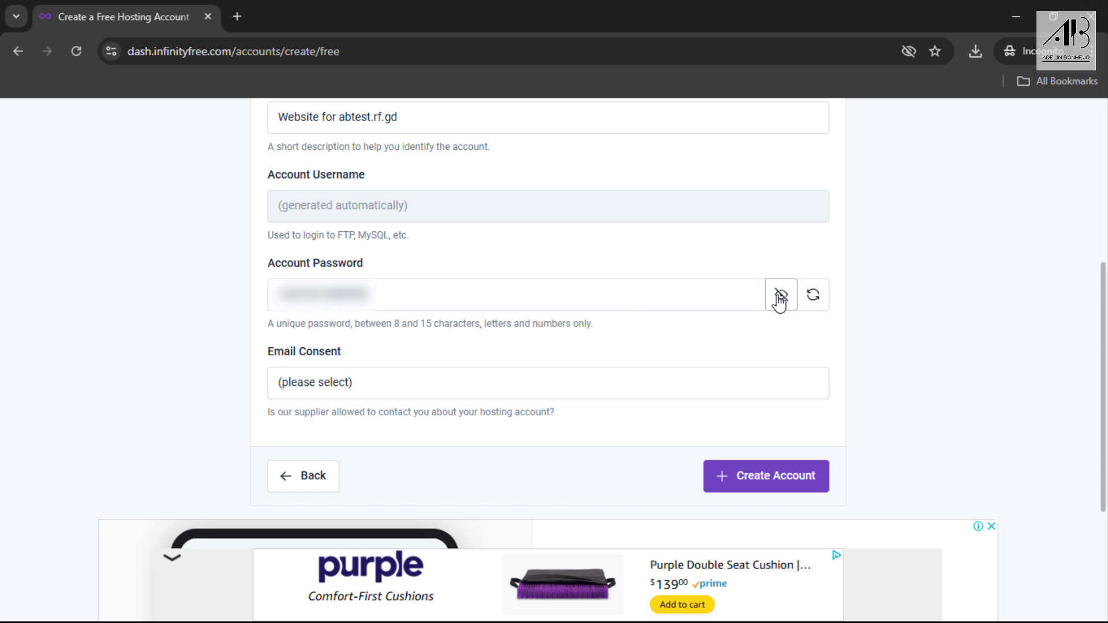
left_click(405, 292)
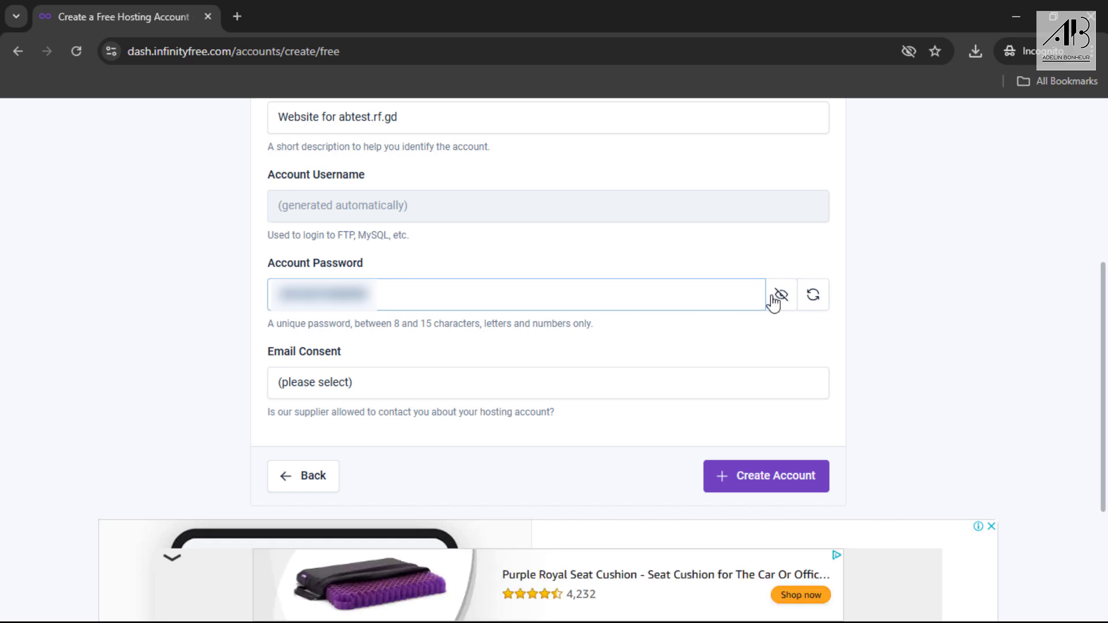
key("ctrl+a")
key("BackSpace")
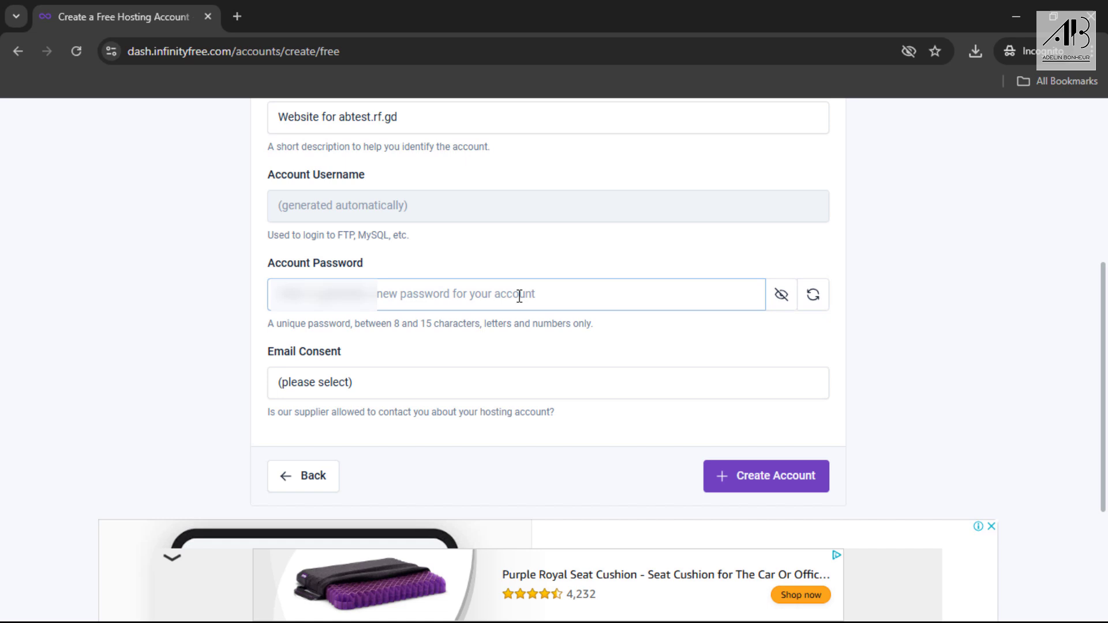
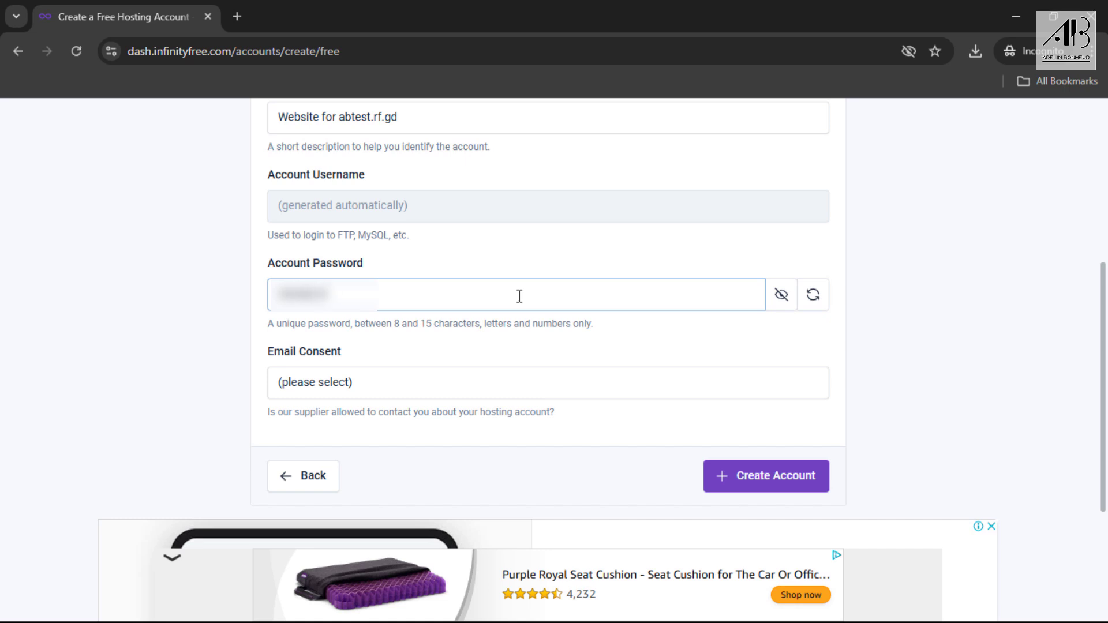
left_click(782, 297)
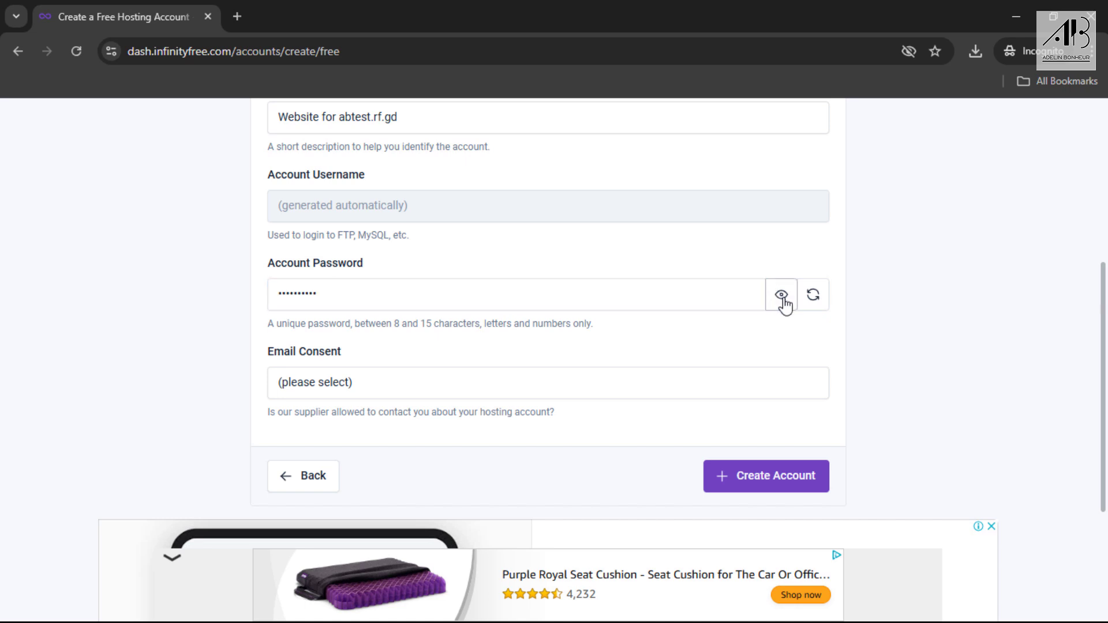
Set Email Consent to I Approve and submit the hosting account
left_click(418, 376)
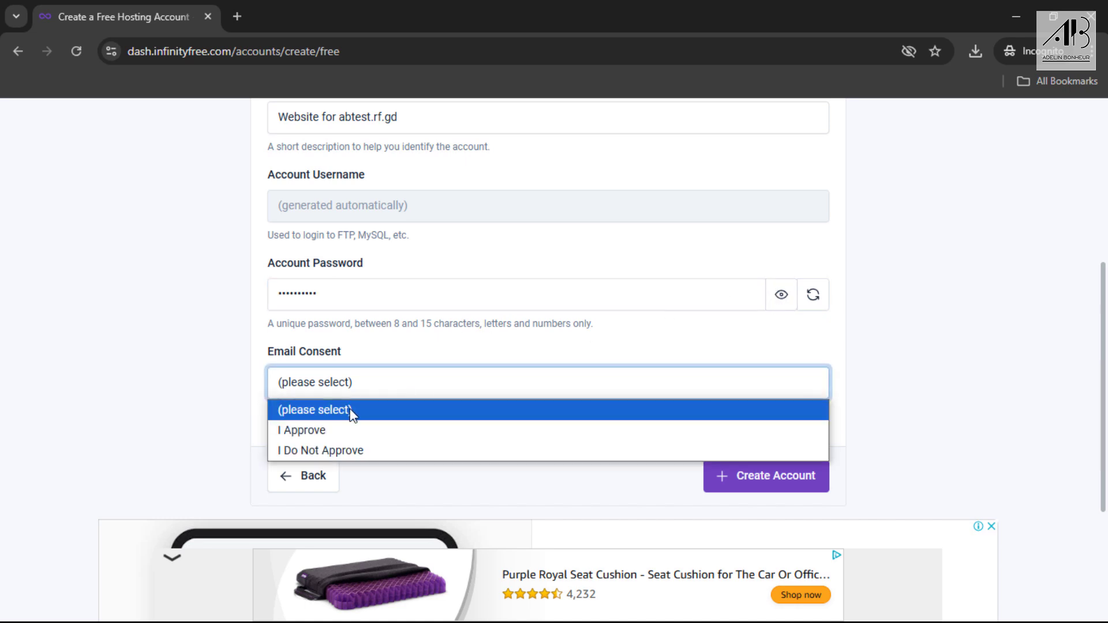
left_click(337, 432)
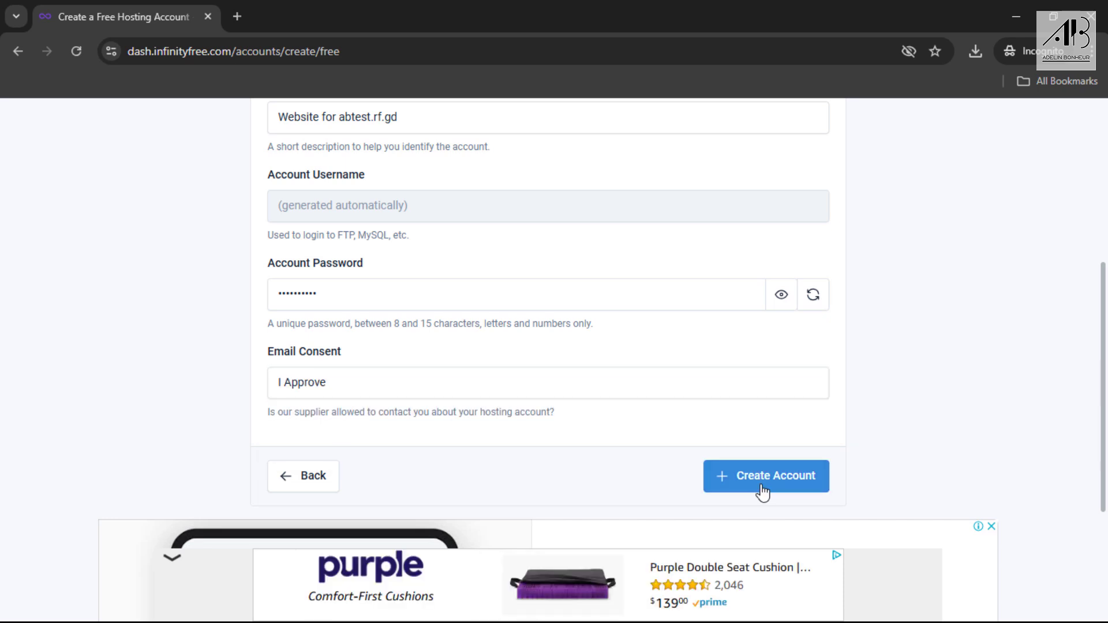
left_click(762, 479)
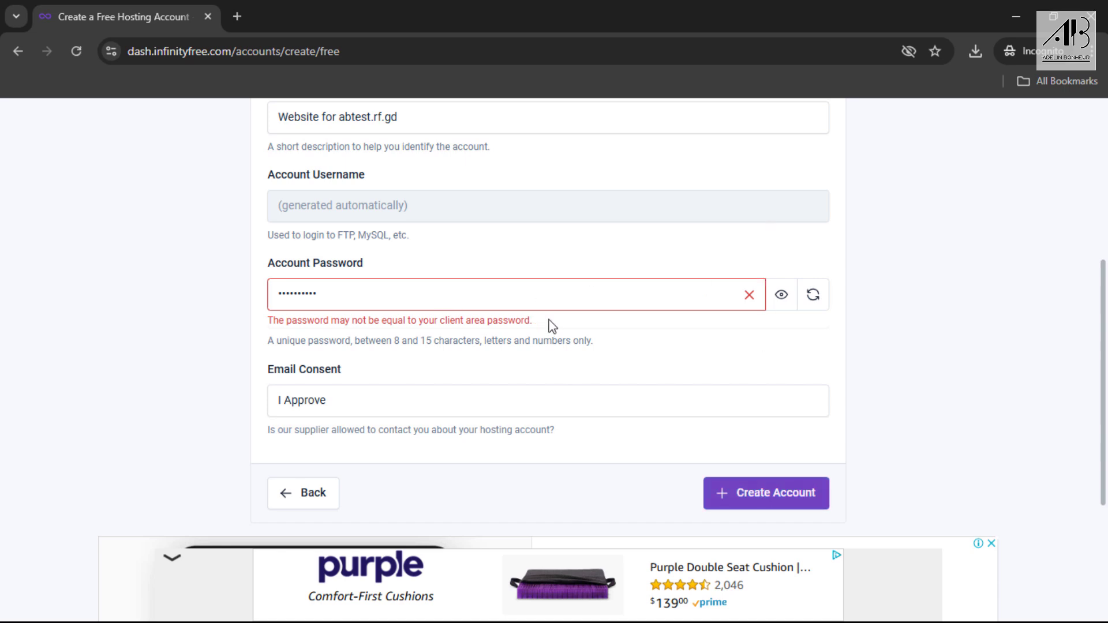
Correct the rejected password and resubmit the account creation
left_click(781, 297)
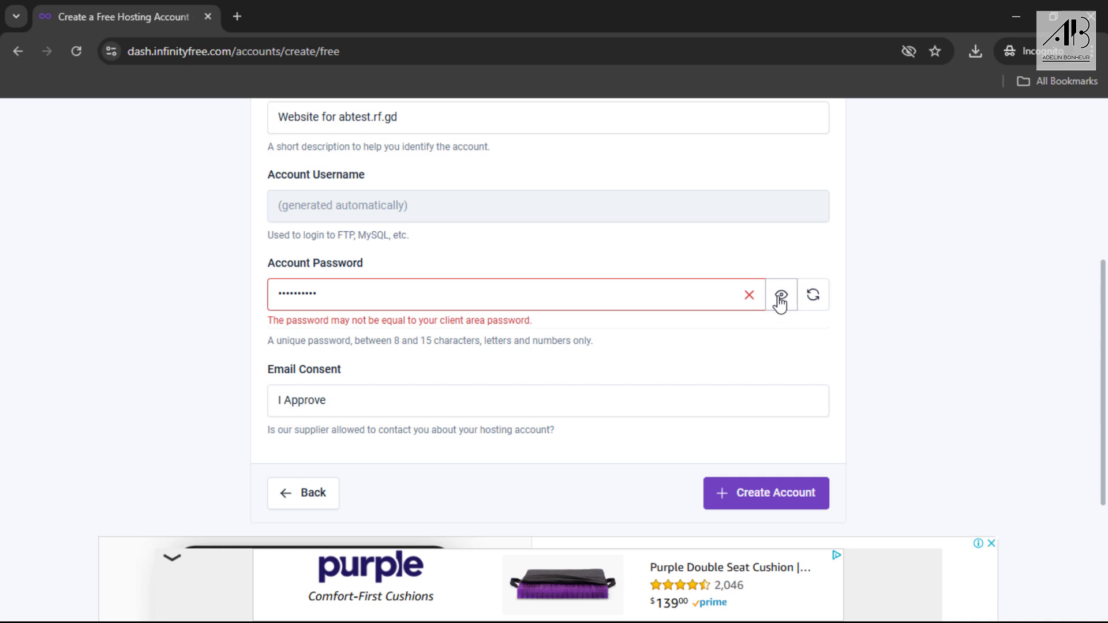
left_click(417, 299)
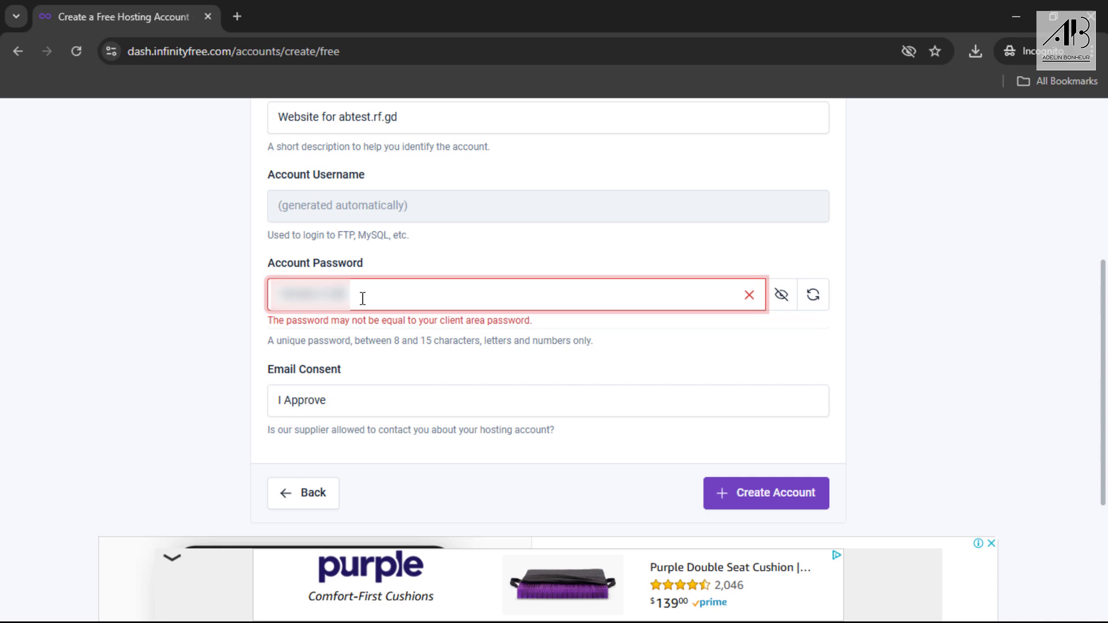
left_click(779, 296)
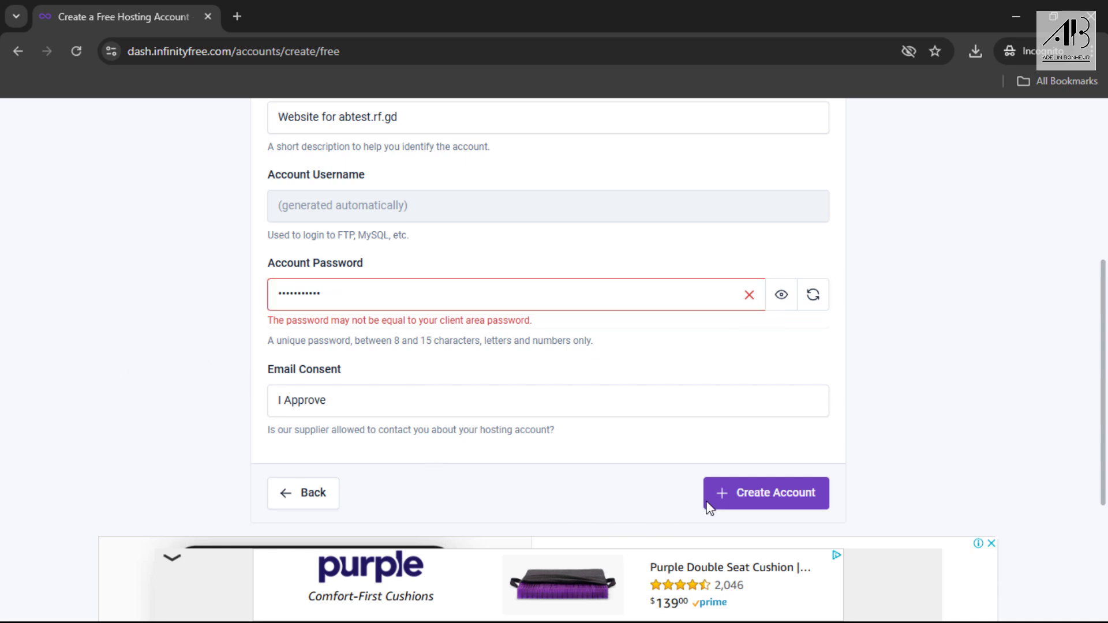
left_click(763, 495)
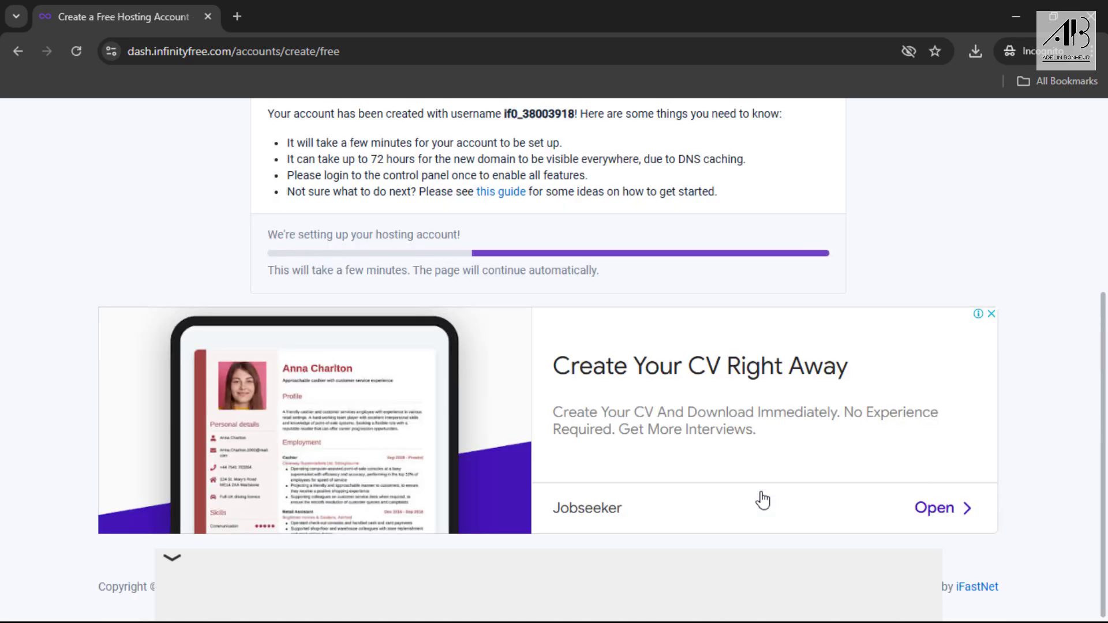
Wait for setup to finish, then scroll to view Domains and Account Details
scroll(868, 368, "up", 4)
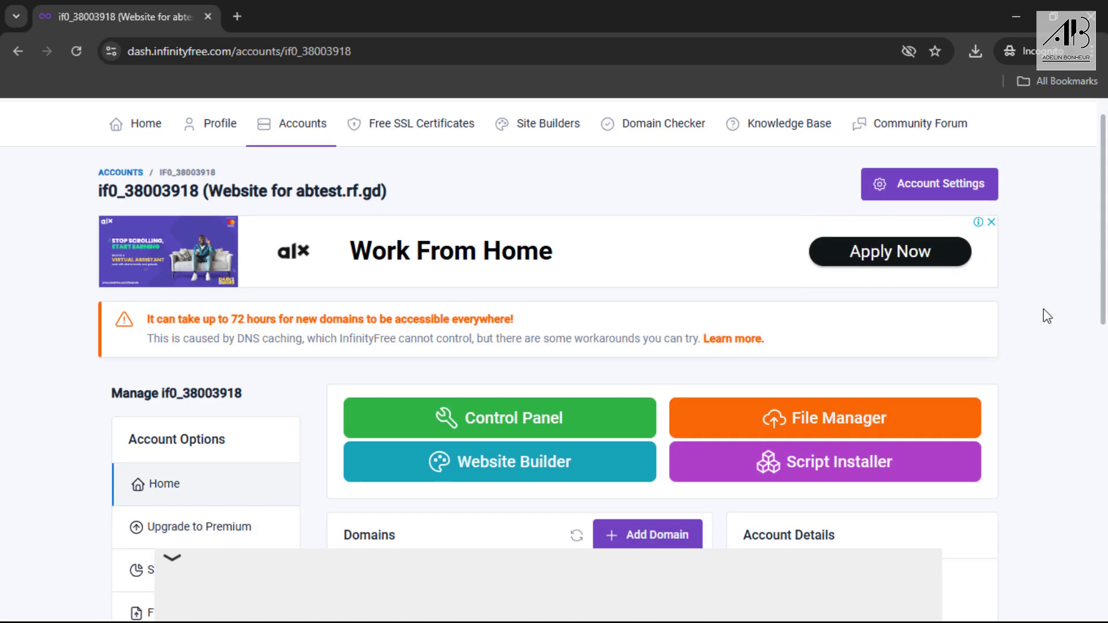
scroll(1044, 309, "down", 3)
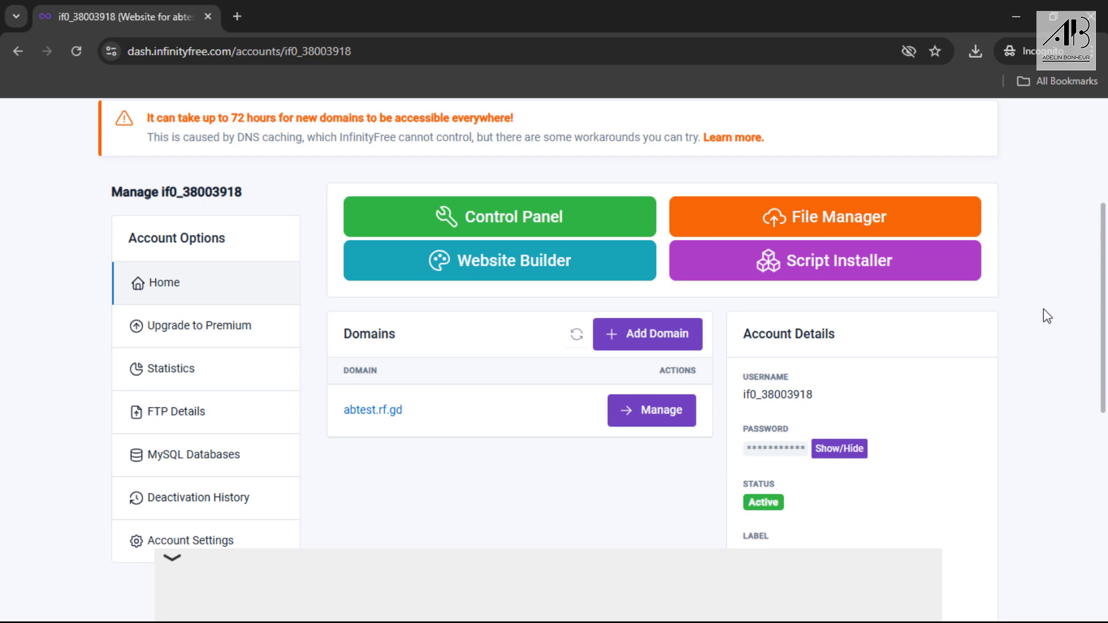
scroll(1043, 309, "down", 1)
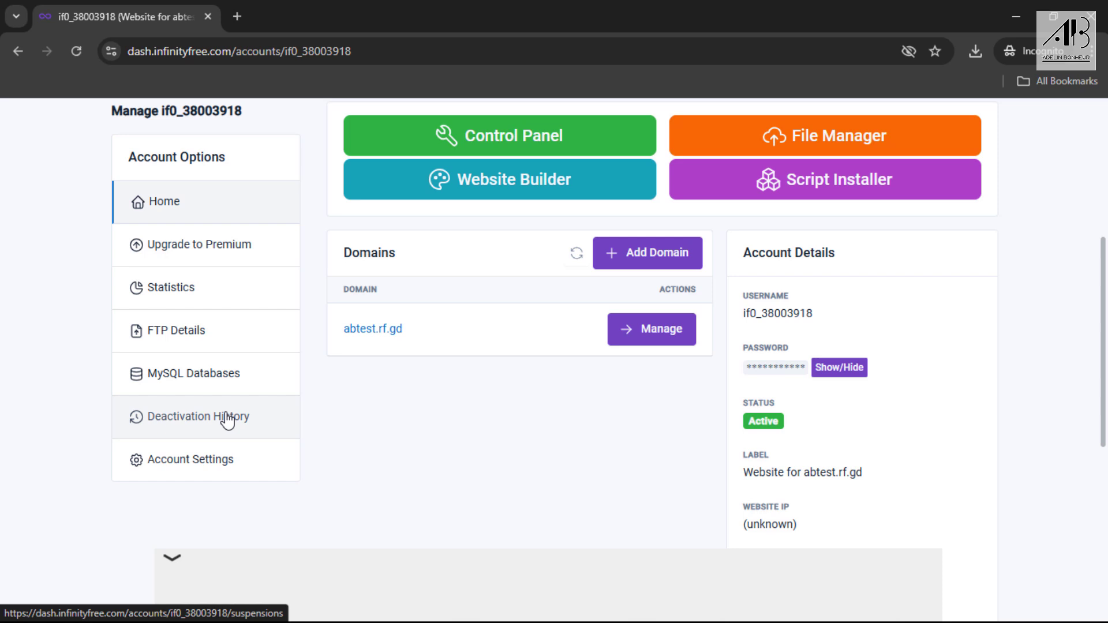
Open the hosting account's MySQL Databases page
left_click(214, 386)
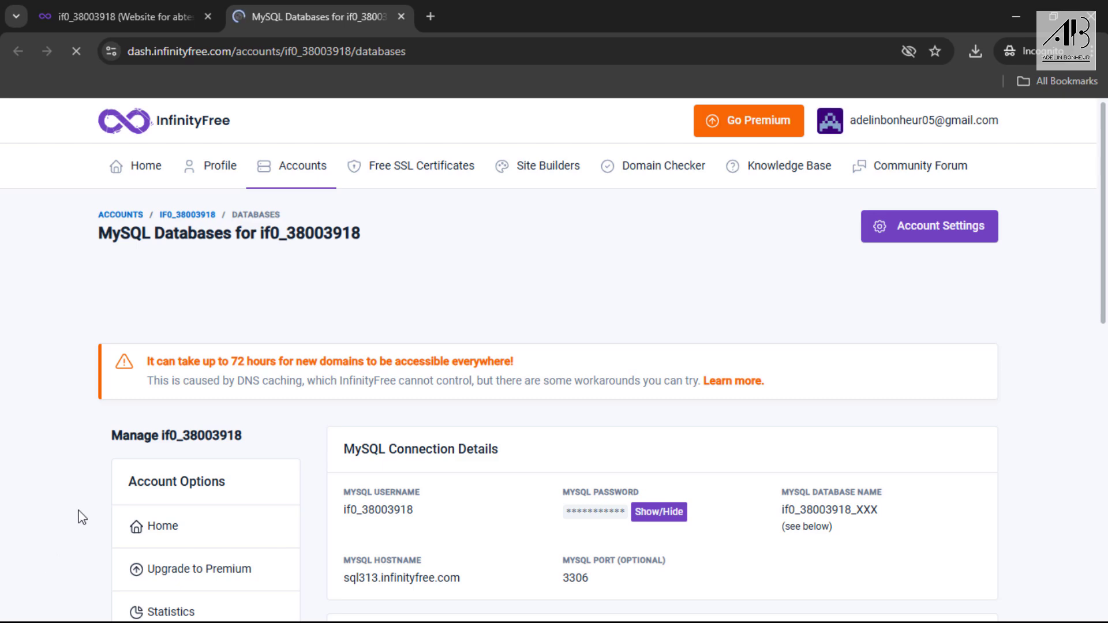
scroll(81, 515, "down", 4)
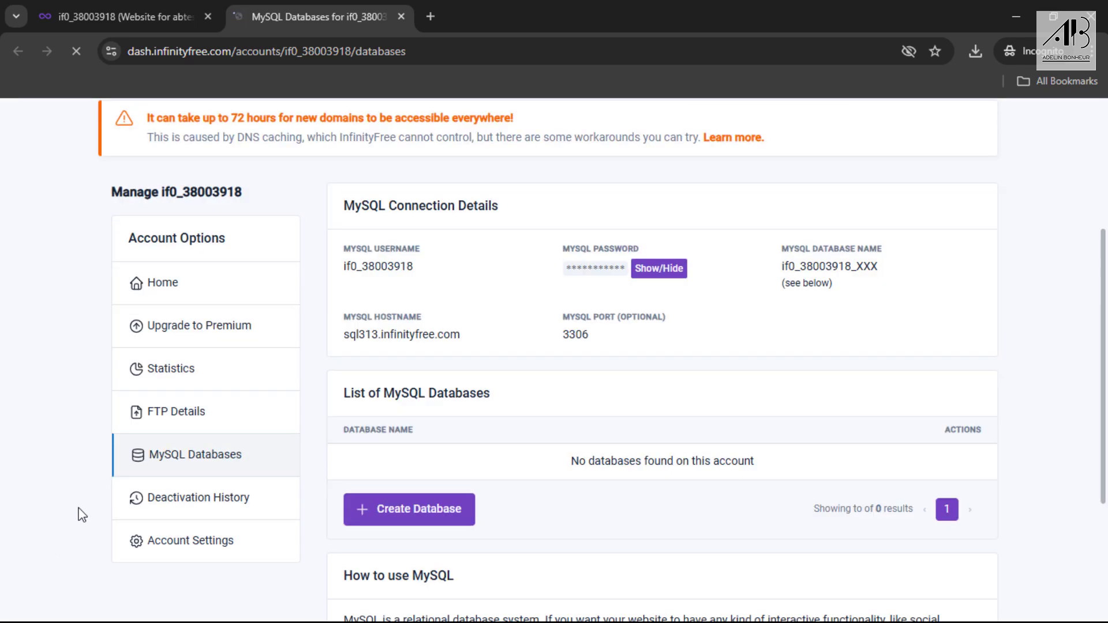
scroll(81, 515, "down", 3)
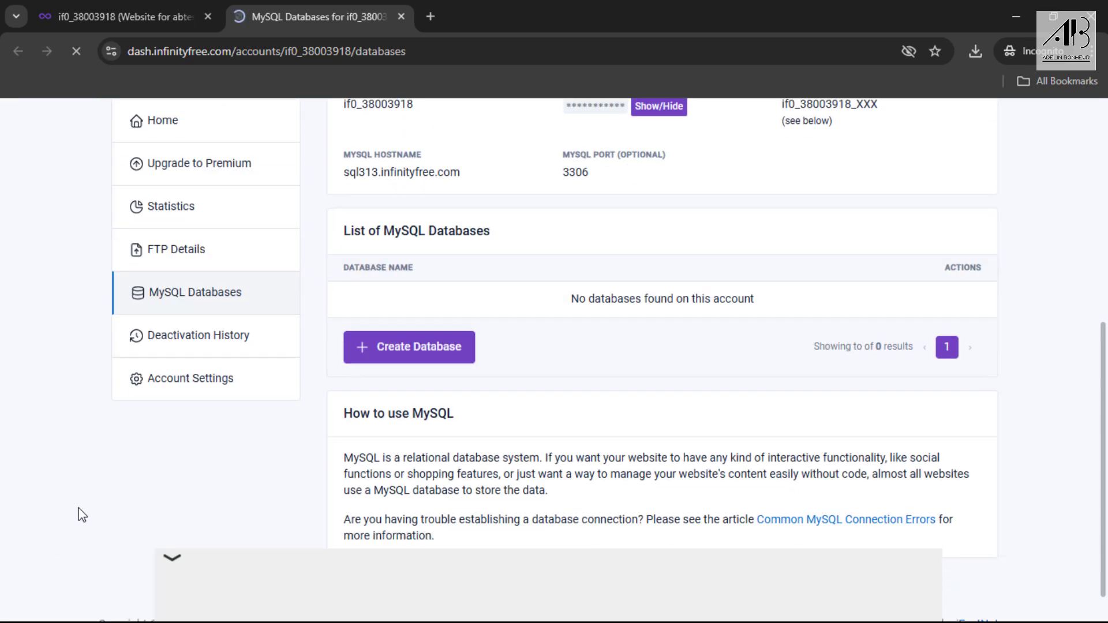
scroll(81, 516, "down", 1)
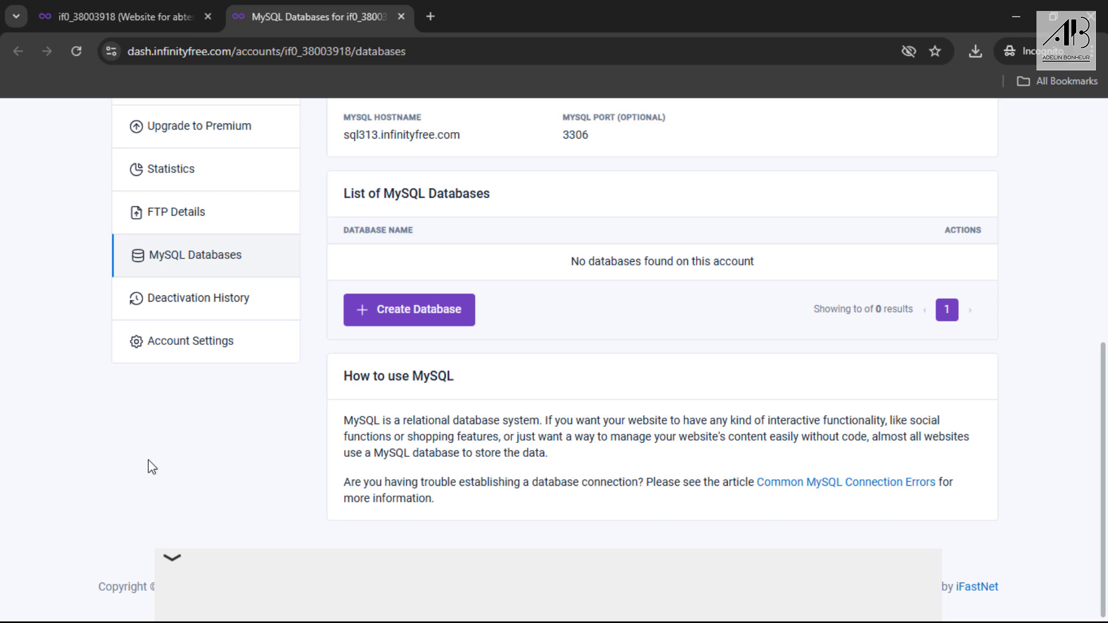
Create a MySQL database named abtestdb007
left_click(420, 312)
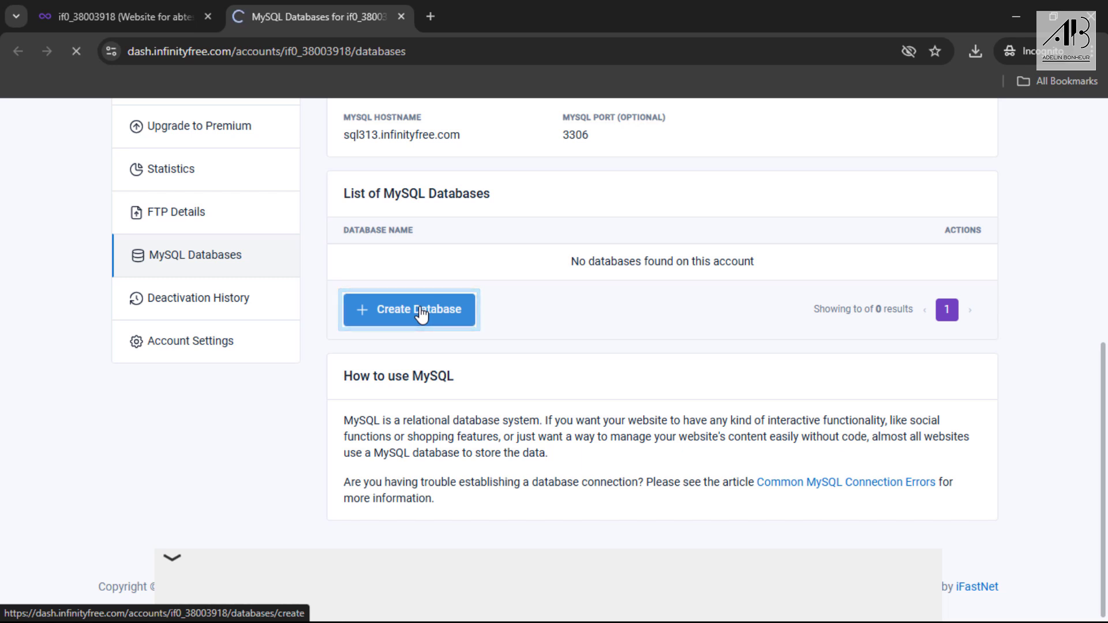
scroll(422, 315, "down", 4)
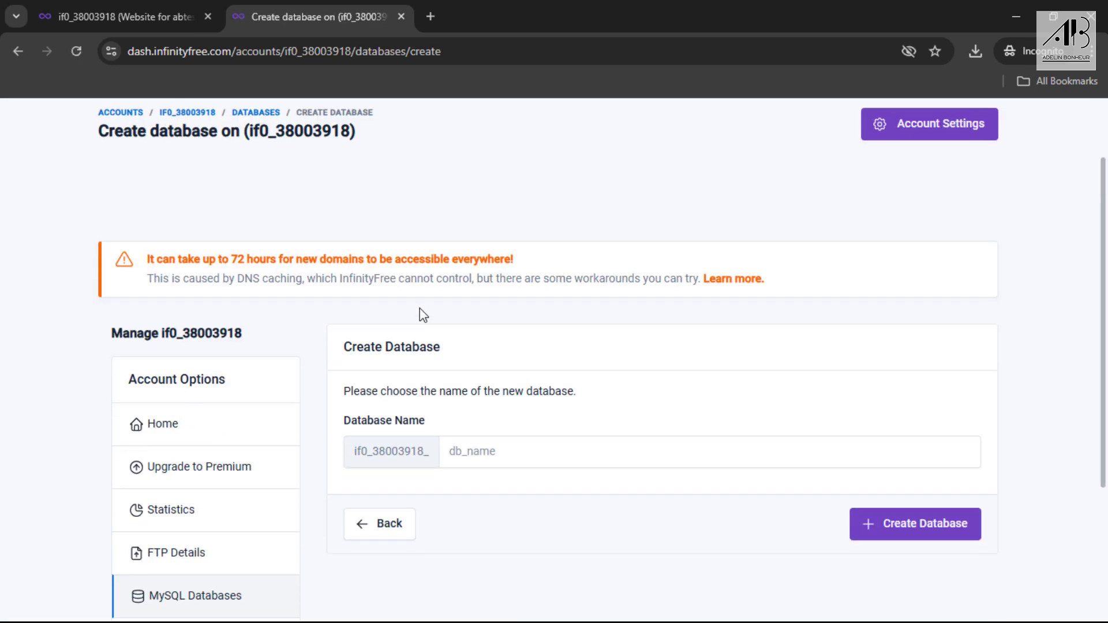
left_click(451, 312)
type("ab")
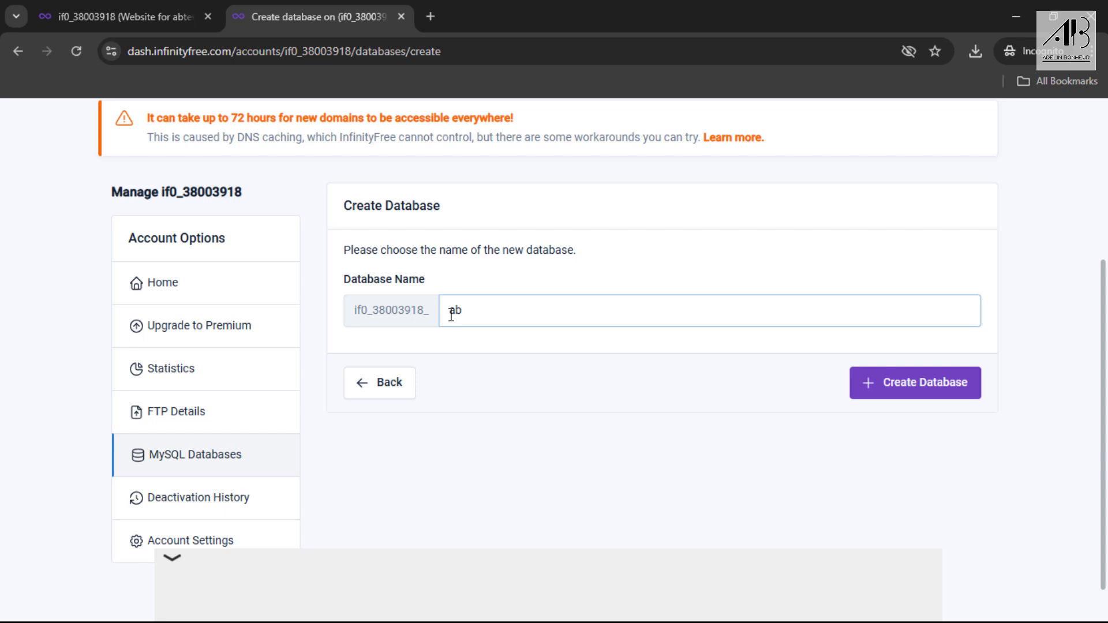
type("testdb123")
key("BackSpace")
key("BackSpace")
type("00")
left_click(888, 397)
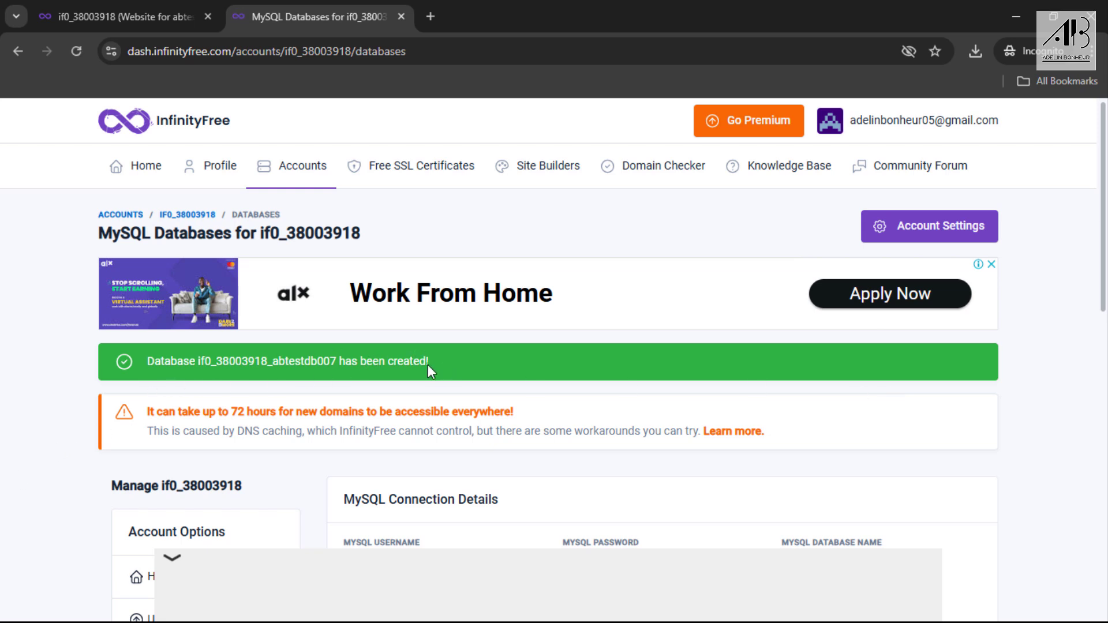
Scroll to the List of MySQL Databases to reach abtestdb007's phpMyAdmin button
scroll(2, 435, "down", 5)
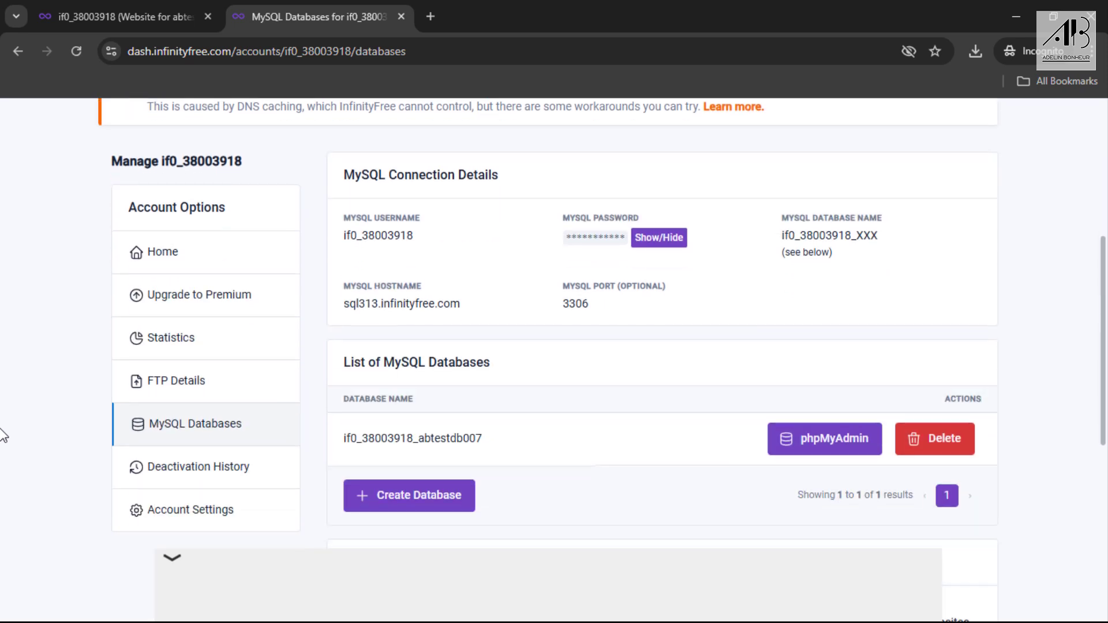
scroll(1, 435, "down", 3)
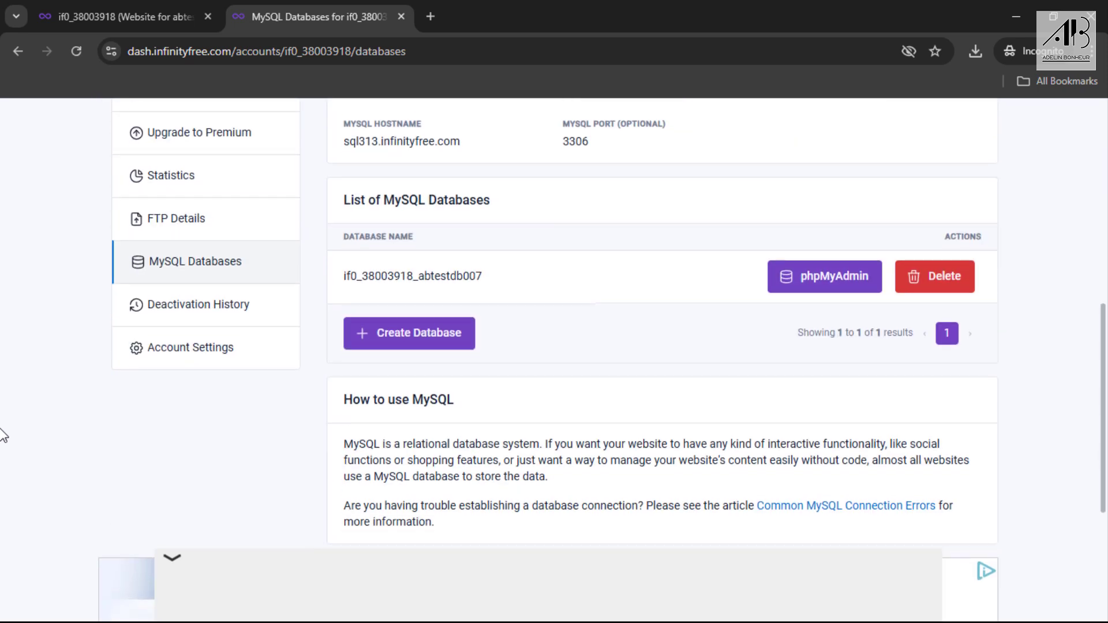
scroll(3, 436, "up", 1)
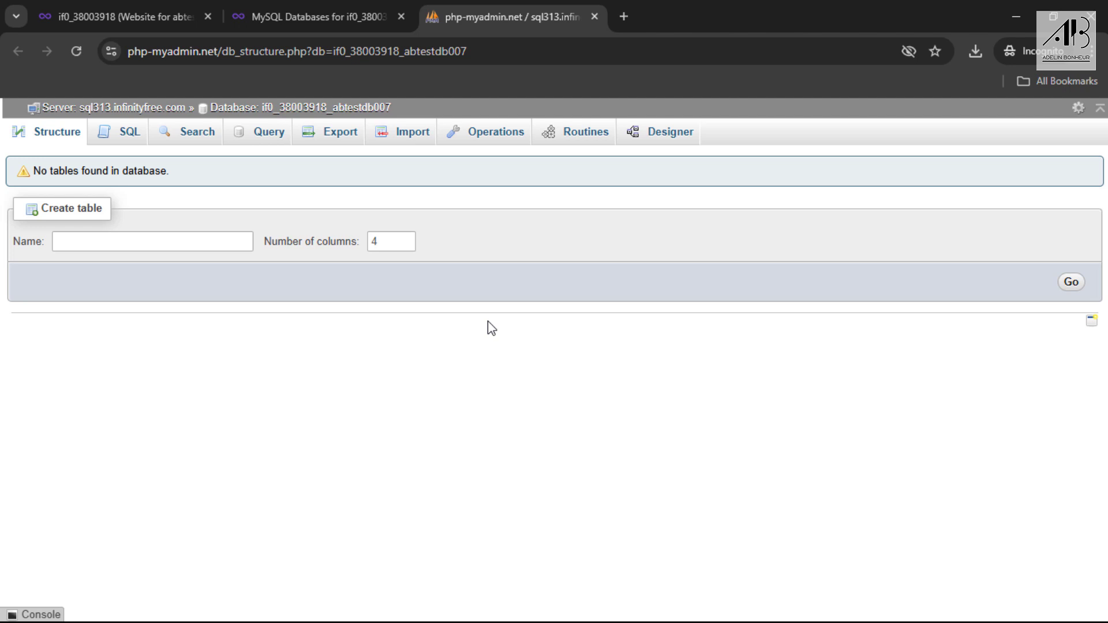
Import db/abtestdb.sql into abtestdb007 and confirm its eight tables, including movies and tv_series, are listed
left_click(411, 138)
left_click(170, 295)
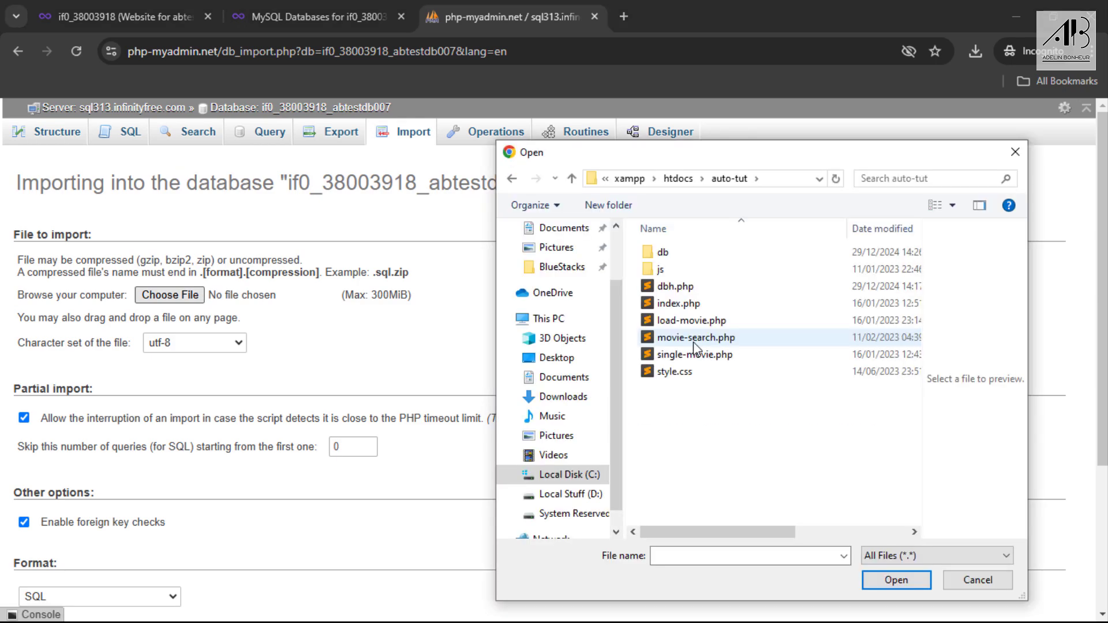
double_click(663, 252)
left_click(669, 255)
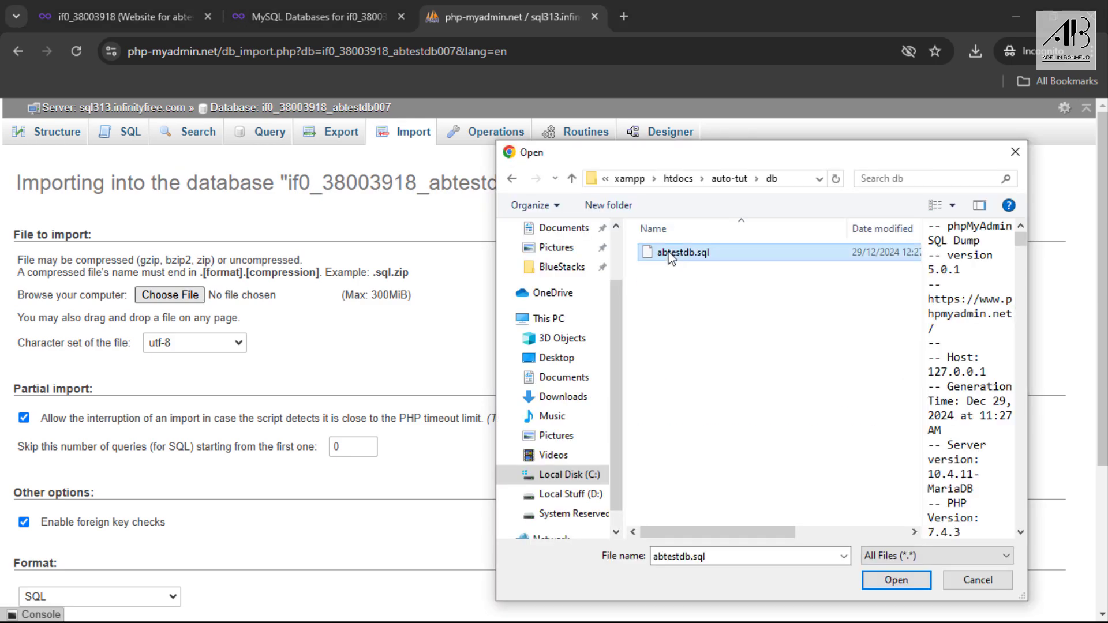
left_click(886, 584)
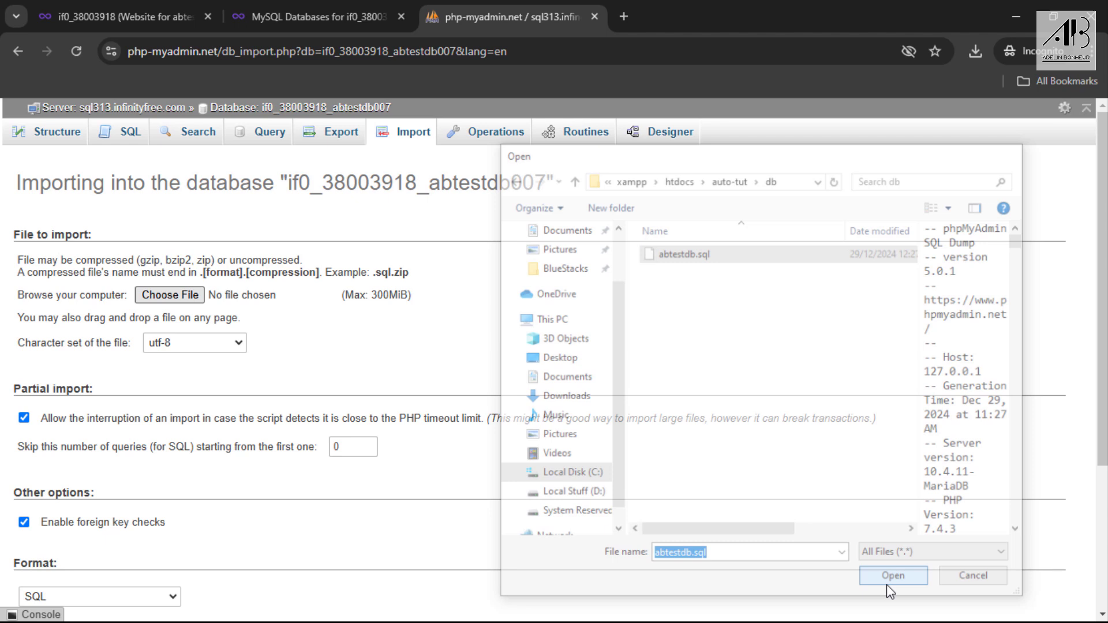
scroll(346, 502, "down", 4)
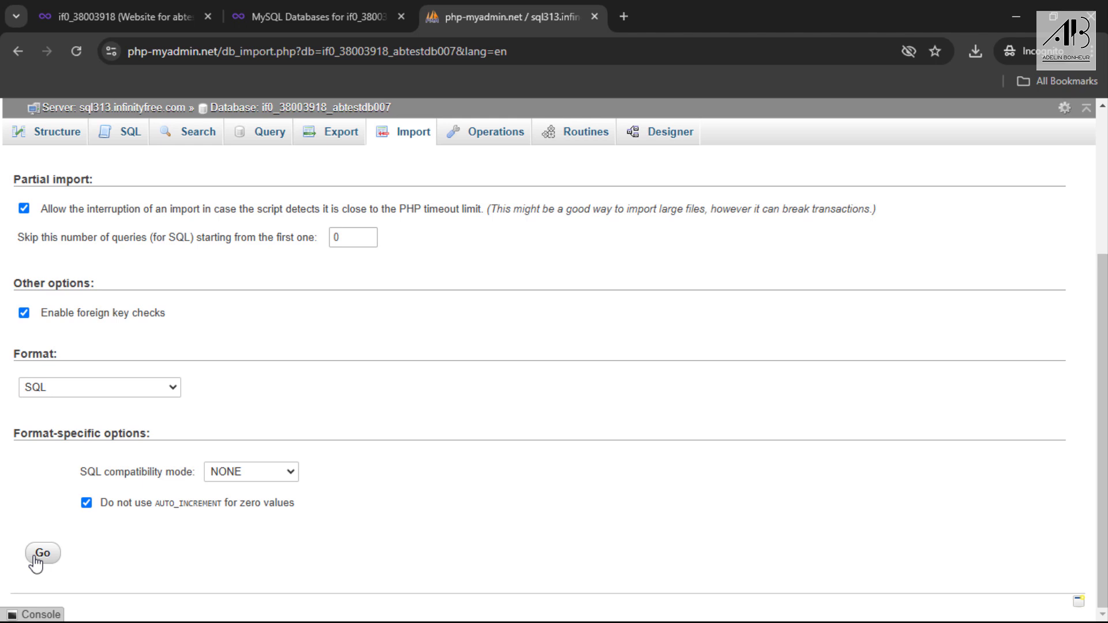
left_click(35, 558)
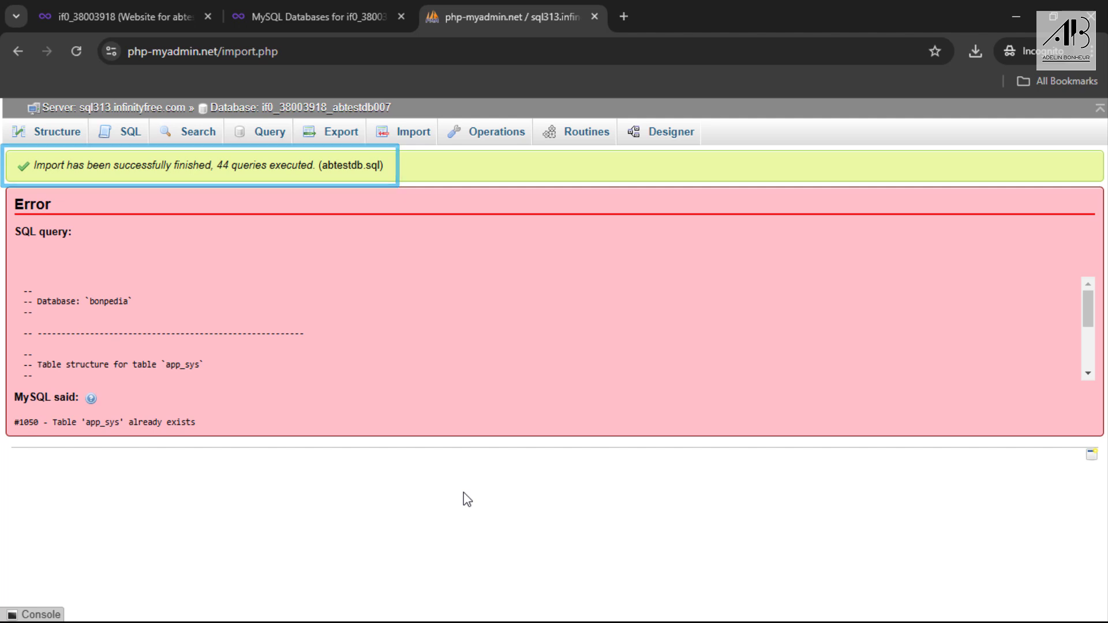
left_click(335, 110)
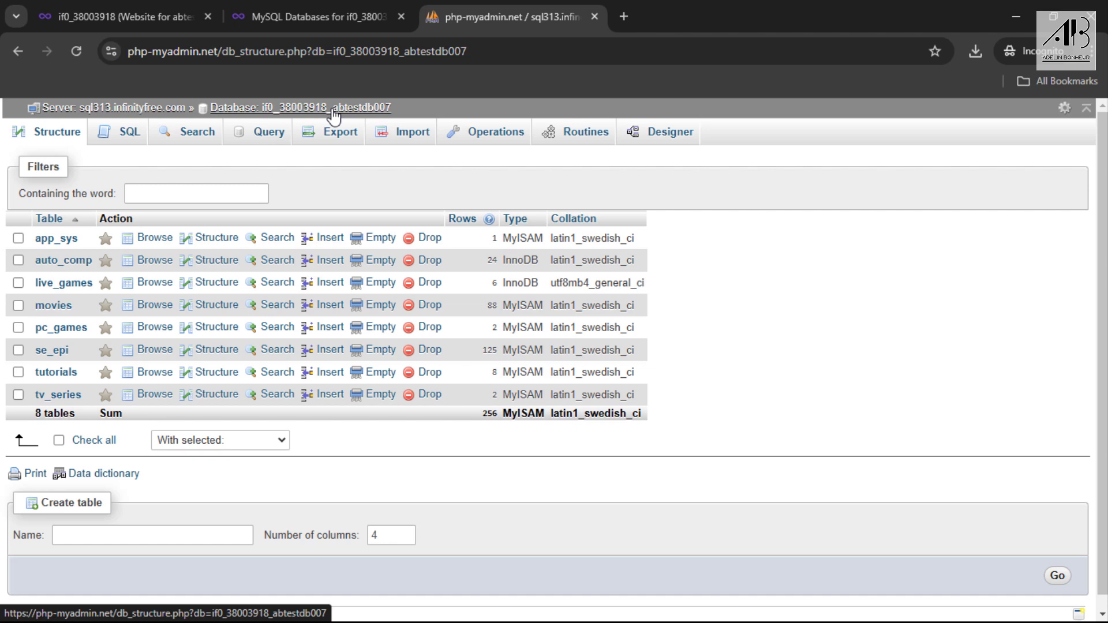
key("ctrl+shift+Tab")
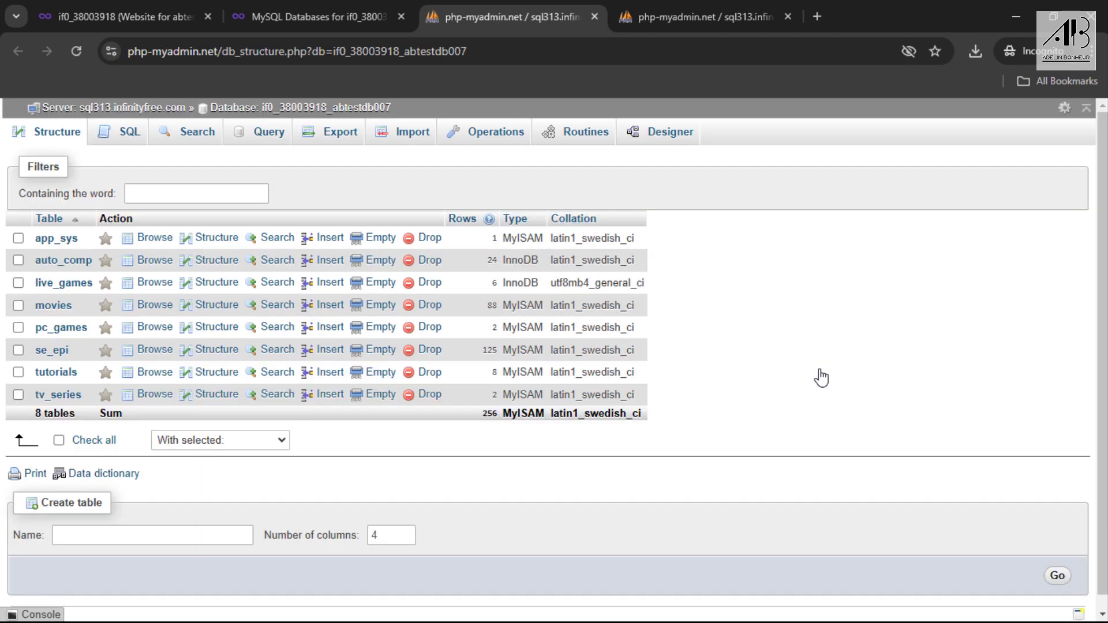
Open dbh.php, paste the MySQL hostname sql313.infinityfree.com as the $server value, and save
left_click(595, 16)
key("alt+Tab")
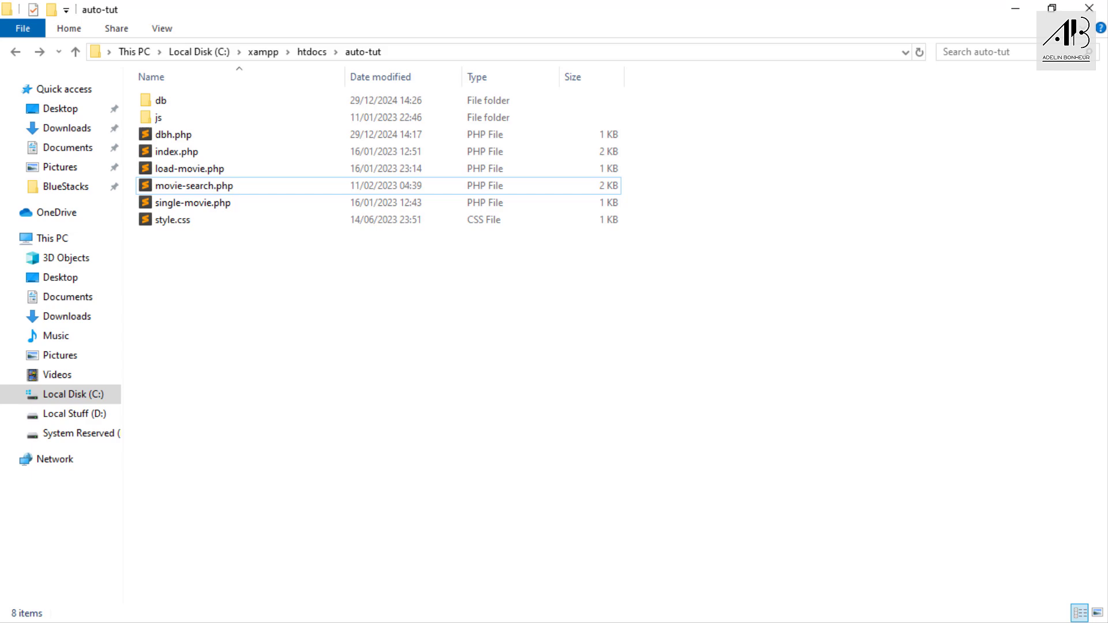
double_click(173, 134)
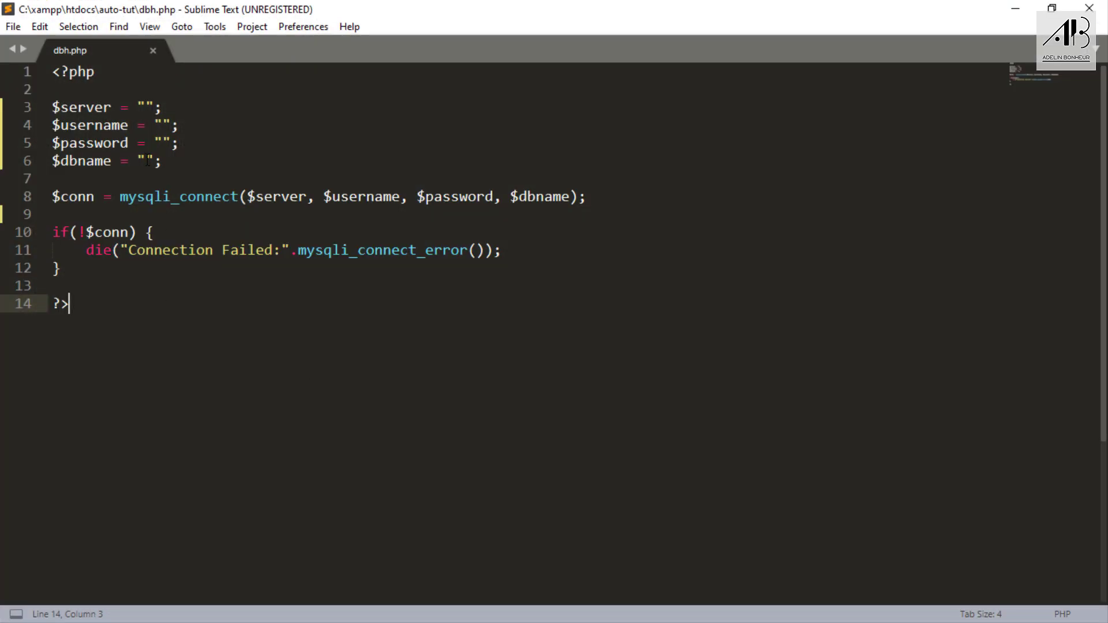
key("alt+Tab")
left_click(462, 411)
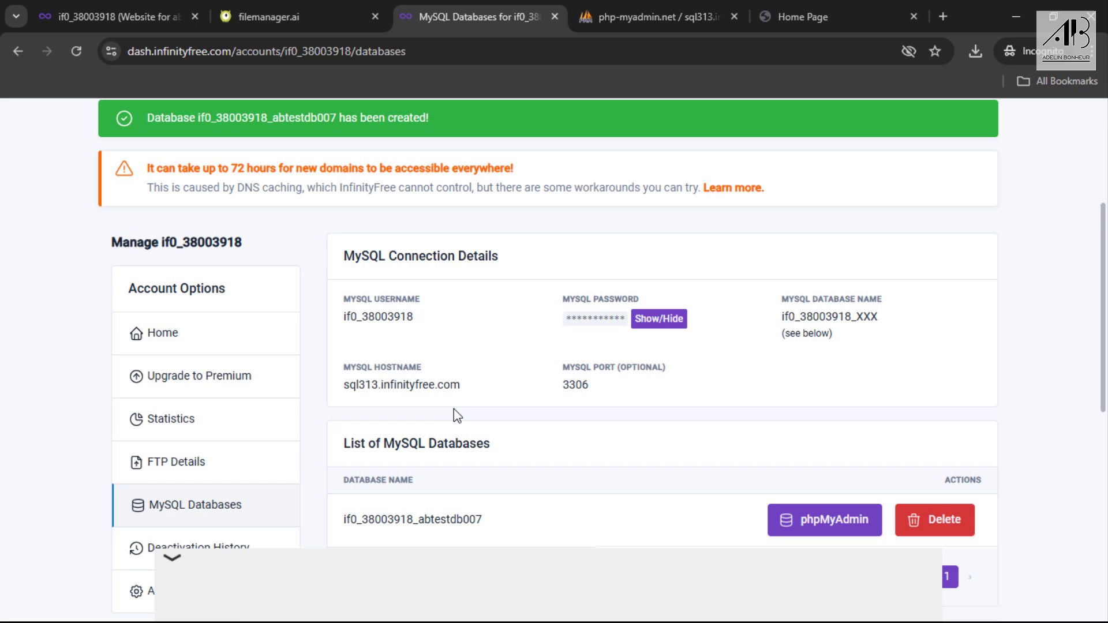
left_click_drag(345, 385, 476, 383)
key("ctrl+c")
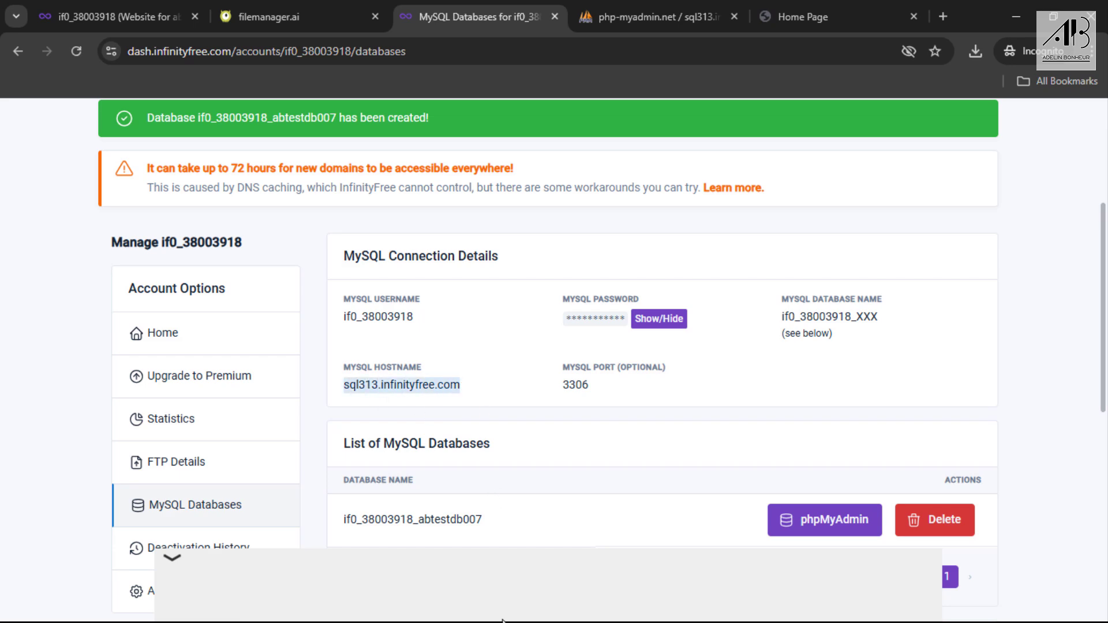
key("alt+Tab")
key("ctrl+v")
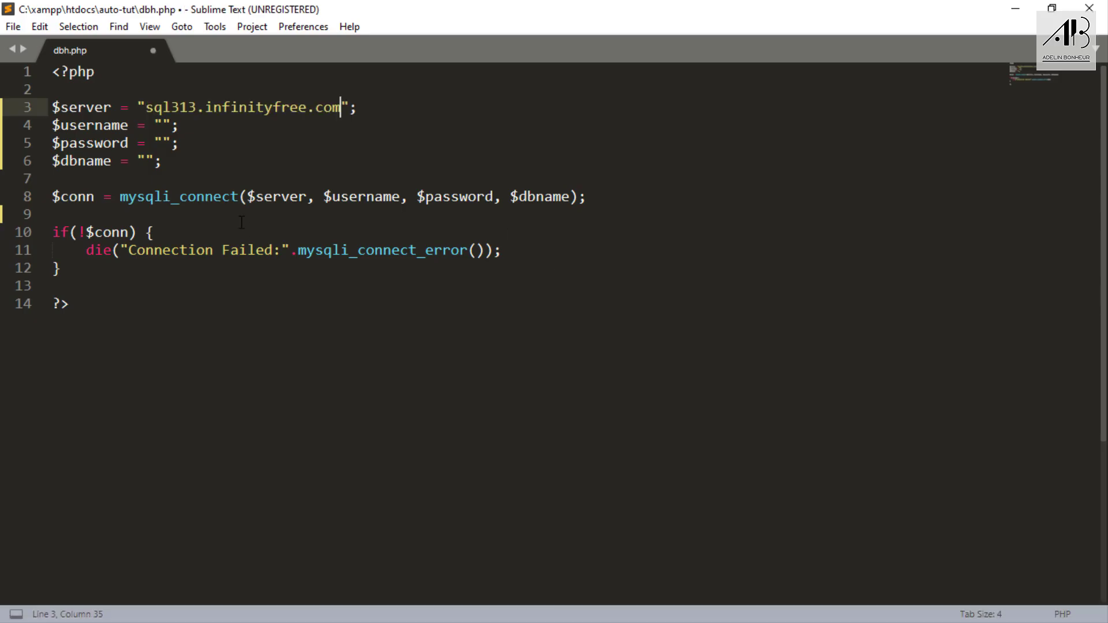
key("ctrl+s")
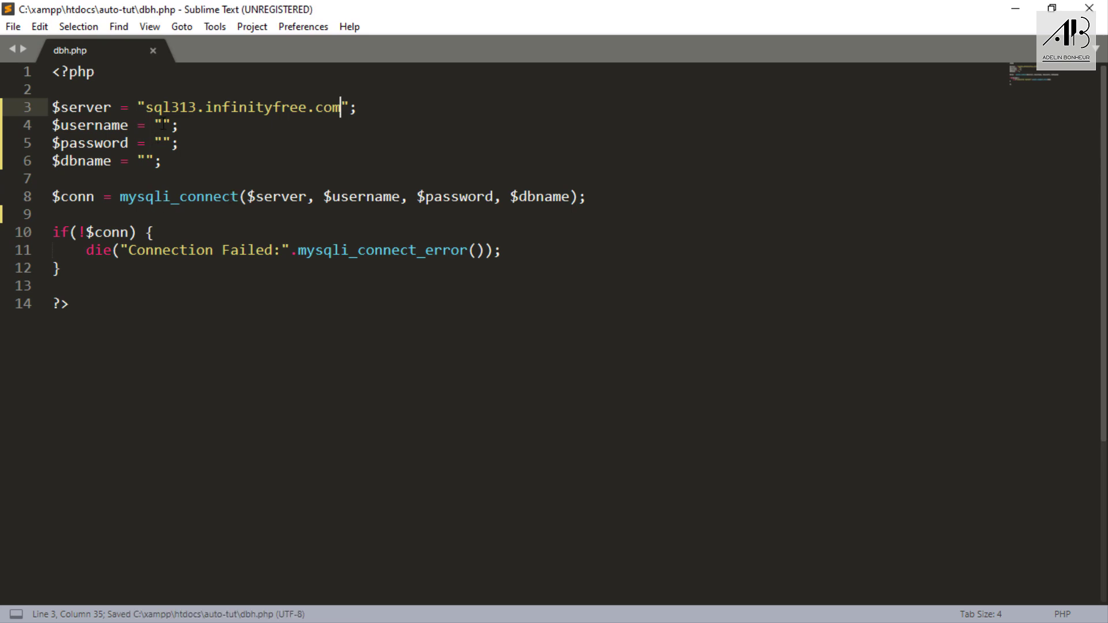
Copy the full abtestdb007 database name from the MySQL details page into $dbname
left_click(162, 125)
left_click(1011, 8)
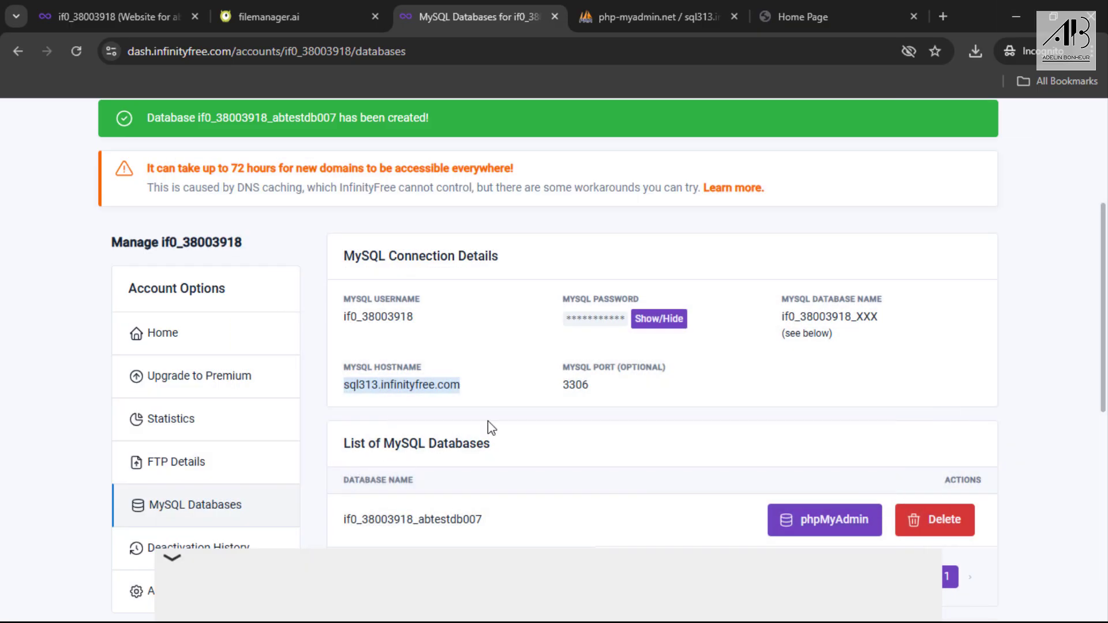
left_click_drag(900, 321, 780, 320)
key("alt+Tab")
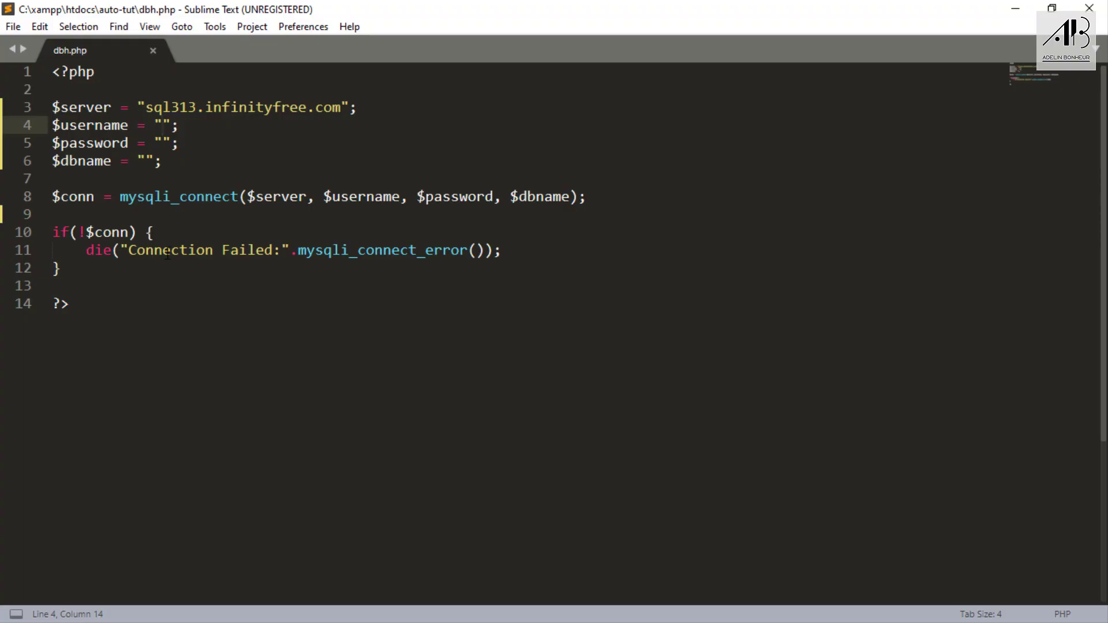
left_click(1015, 9)
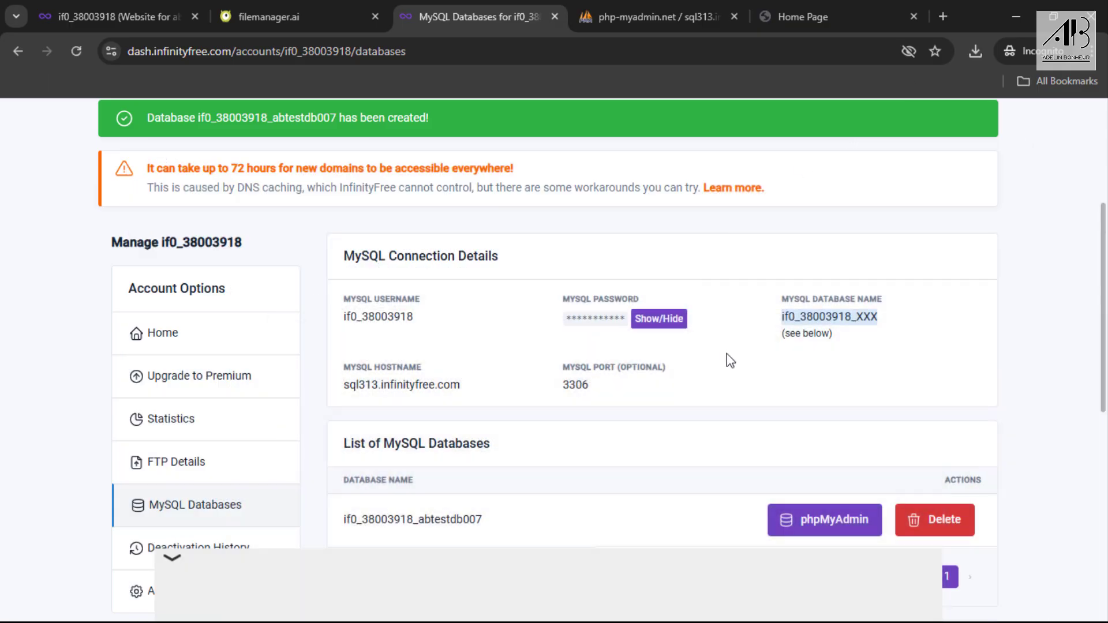
right_click(816, 317)
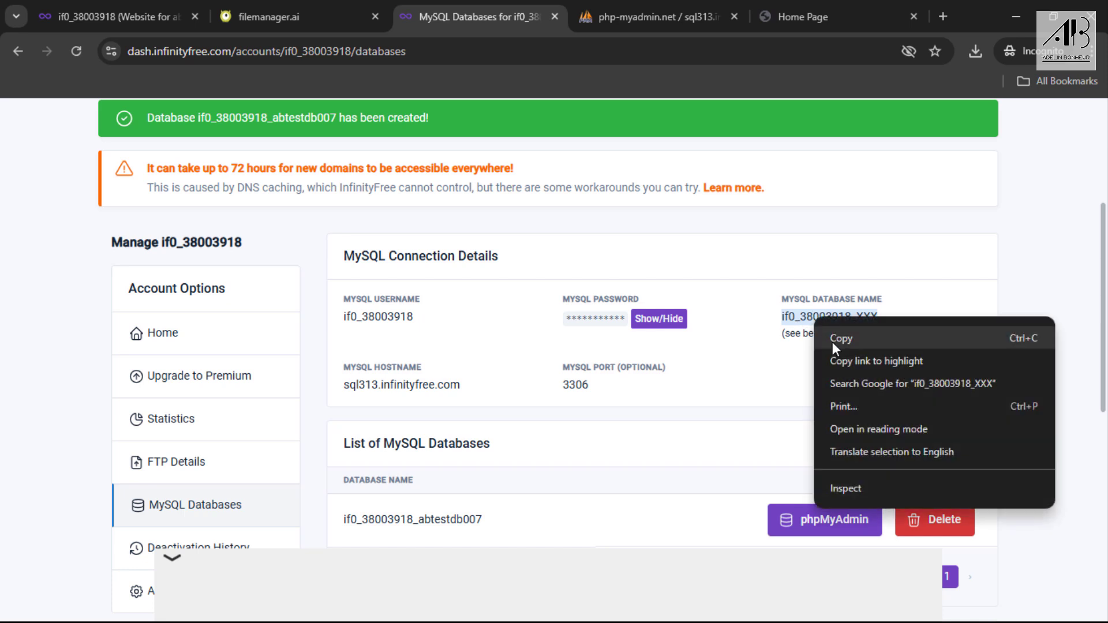
left_click(817, 342)
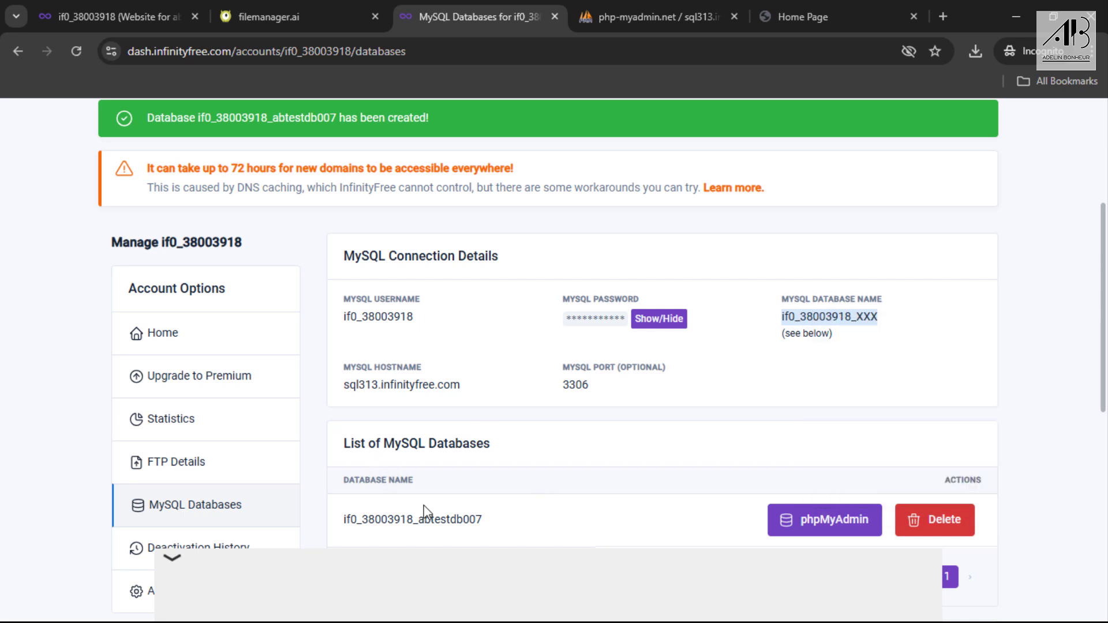
left_click_drag(343, 524, 489, 518)
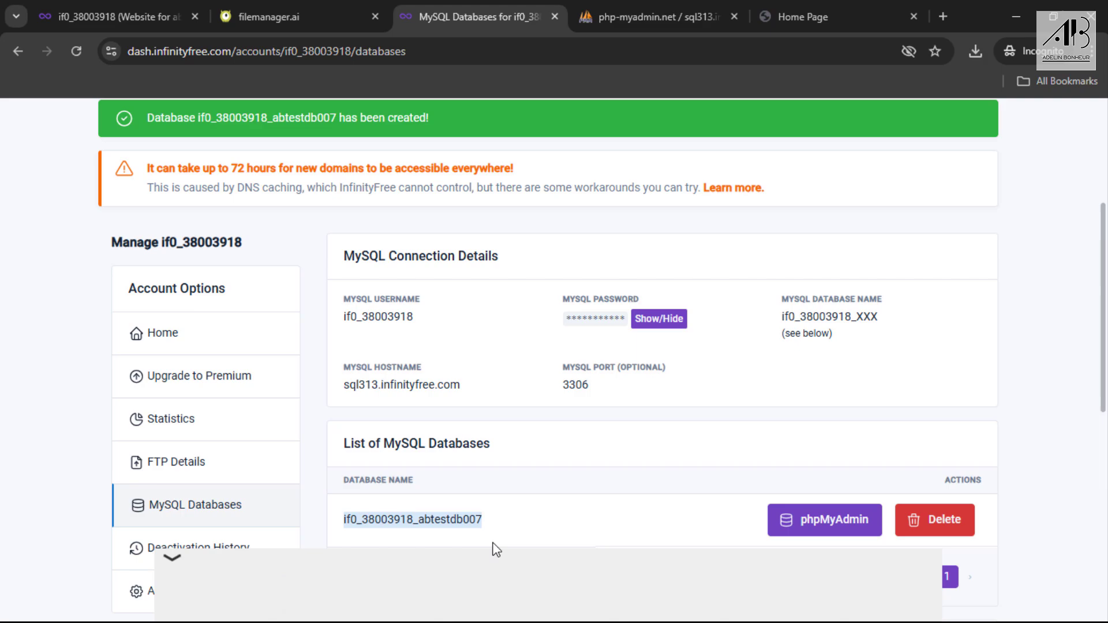
left_click(514, 613)
key("ctrl+v")
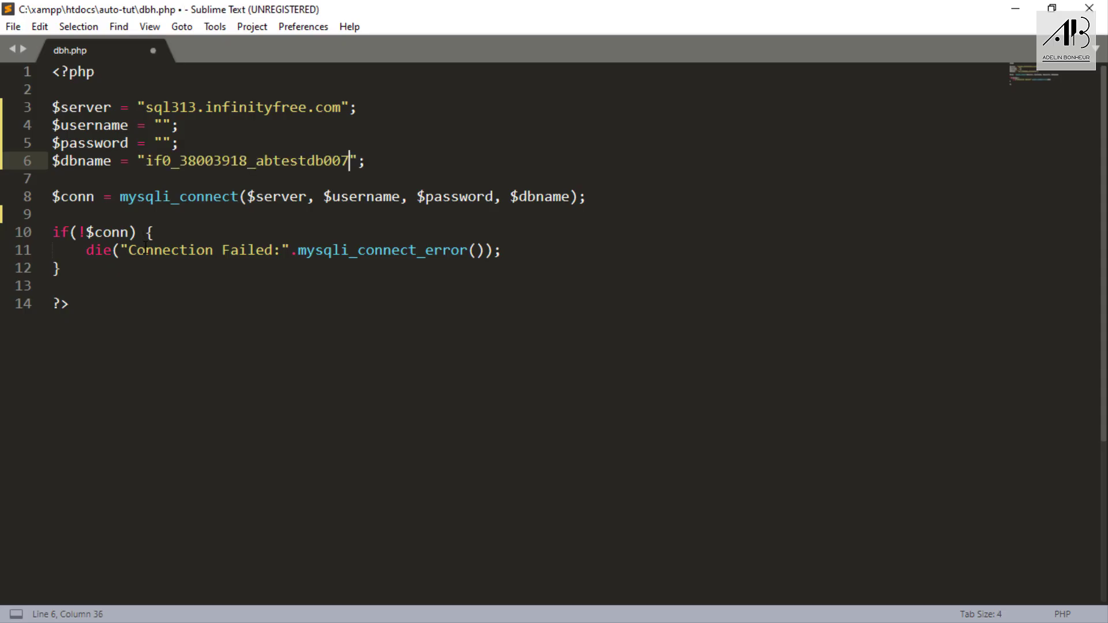
Paste the MySQL username into $username, type the account password into $password, and save dbh.php
left_click(165, 124)
key("alt+Tab")
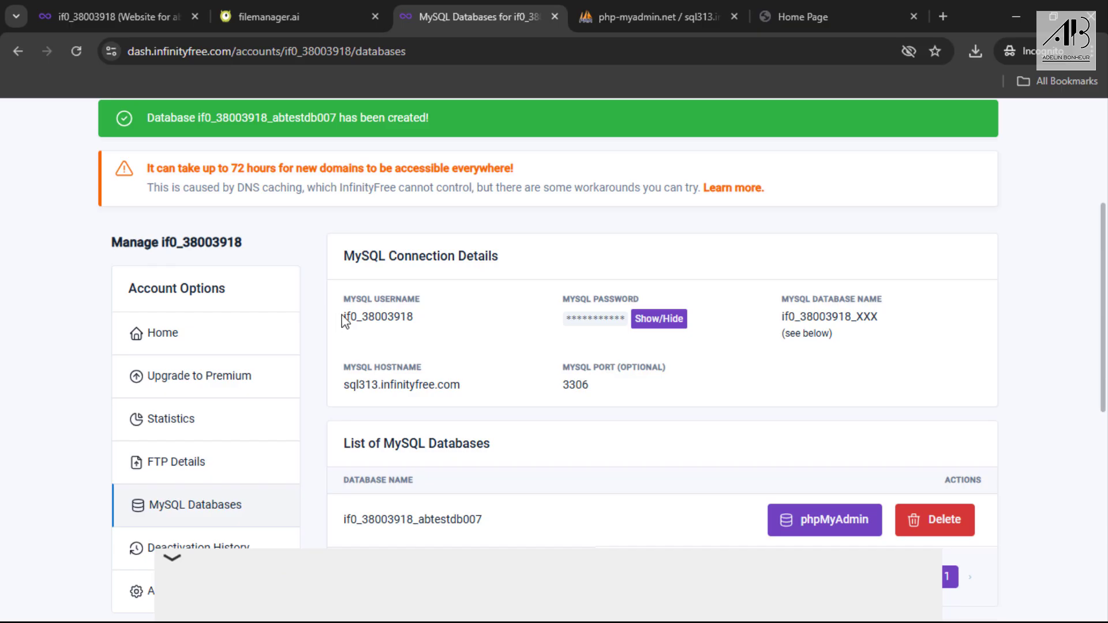
left_click_drag(344, 316, 418, 313)
left_click(515, 614)
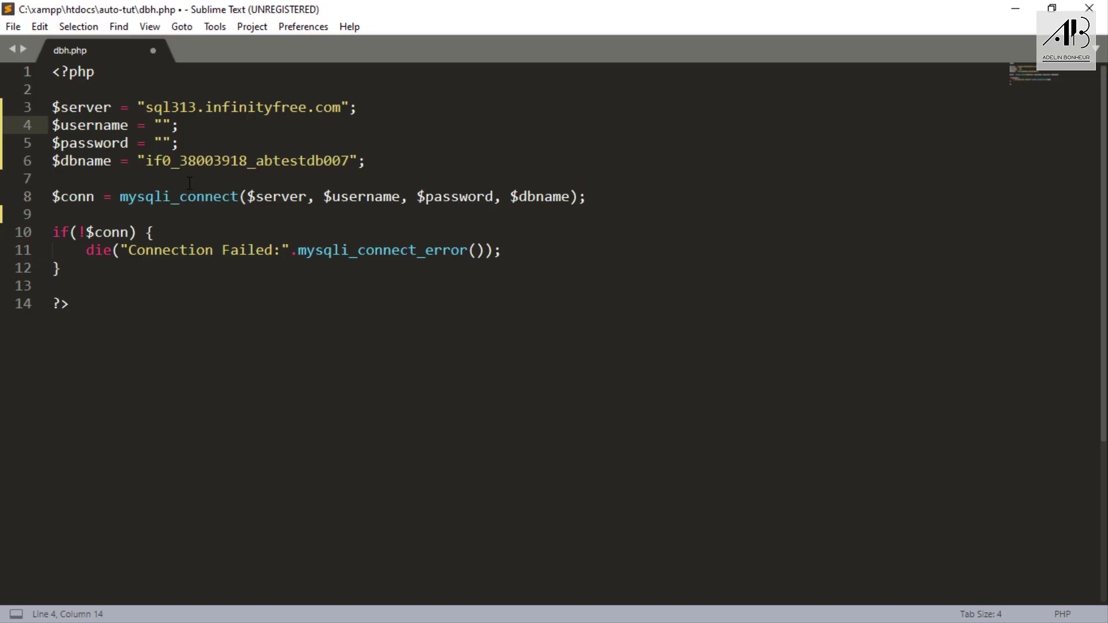
key("ctrl+v")
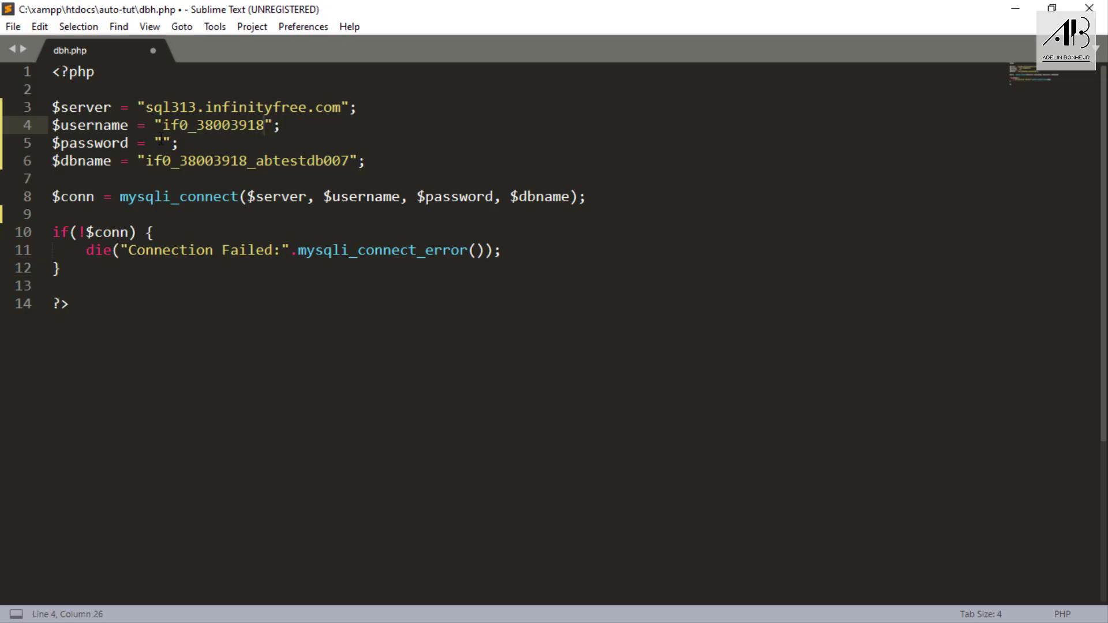
left_click(161, 141)
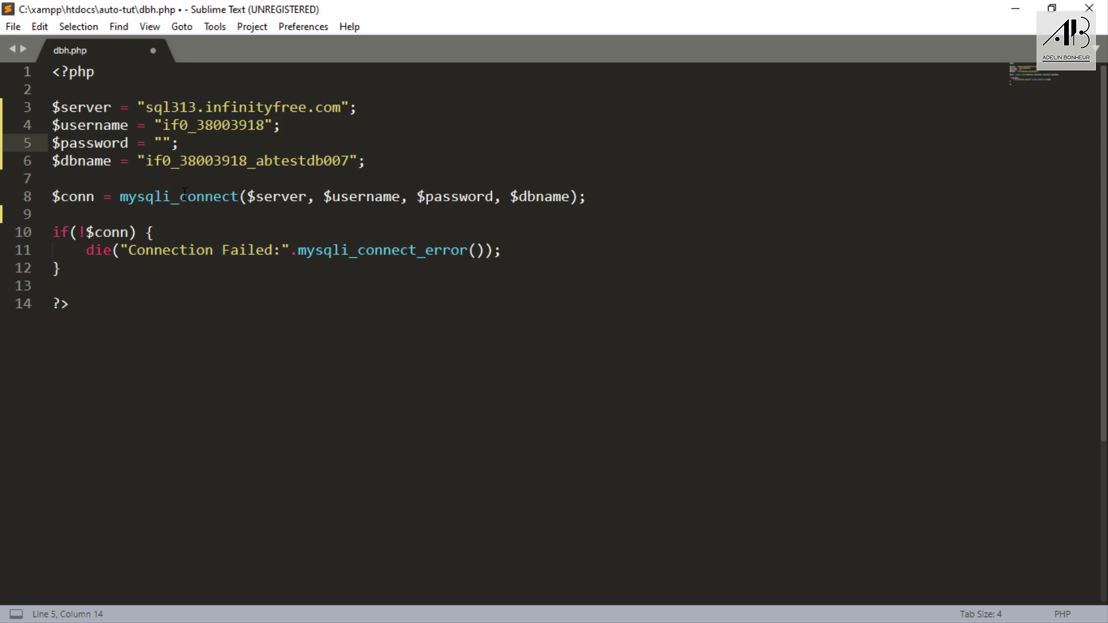
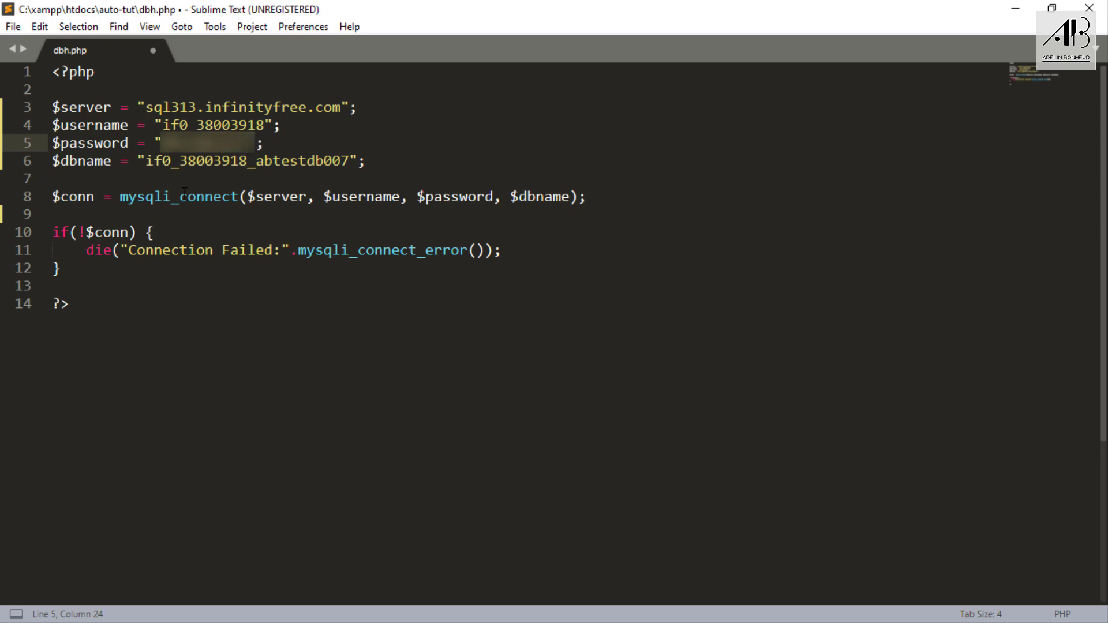
key("ctrl+s")
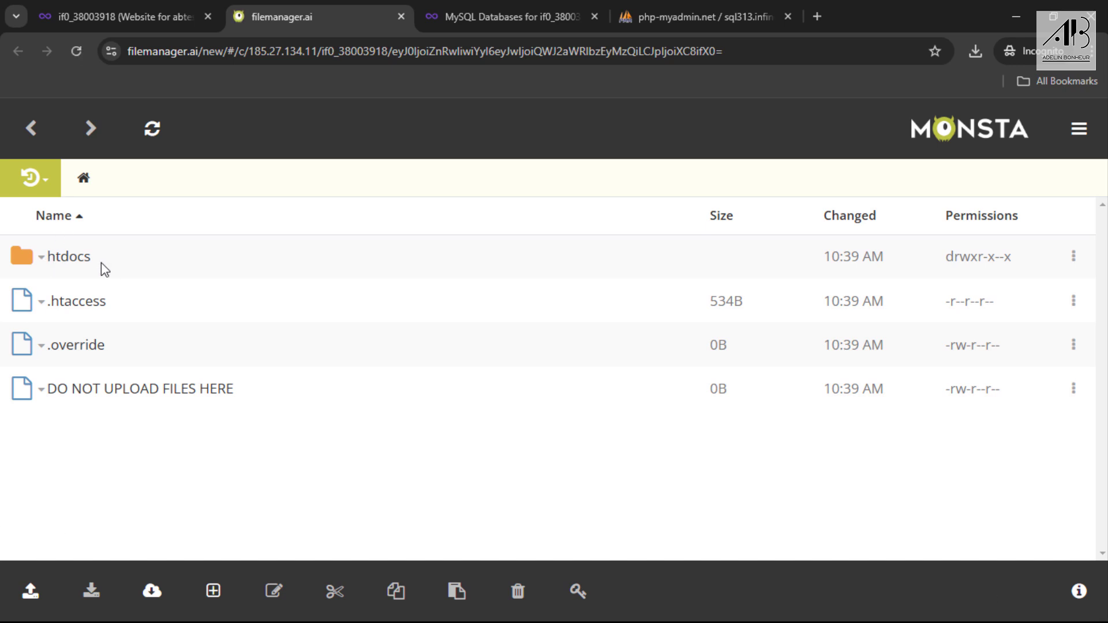
Open the htdocs folder and delete the placeholder upload-here file
left_click(77, 260)
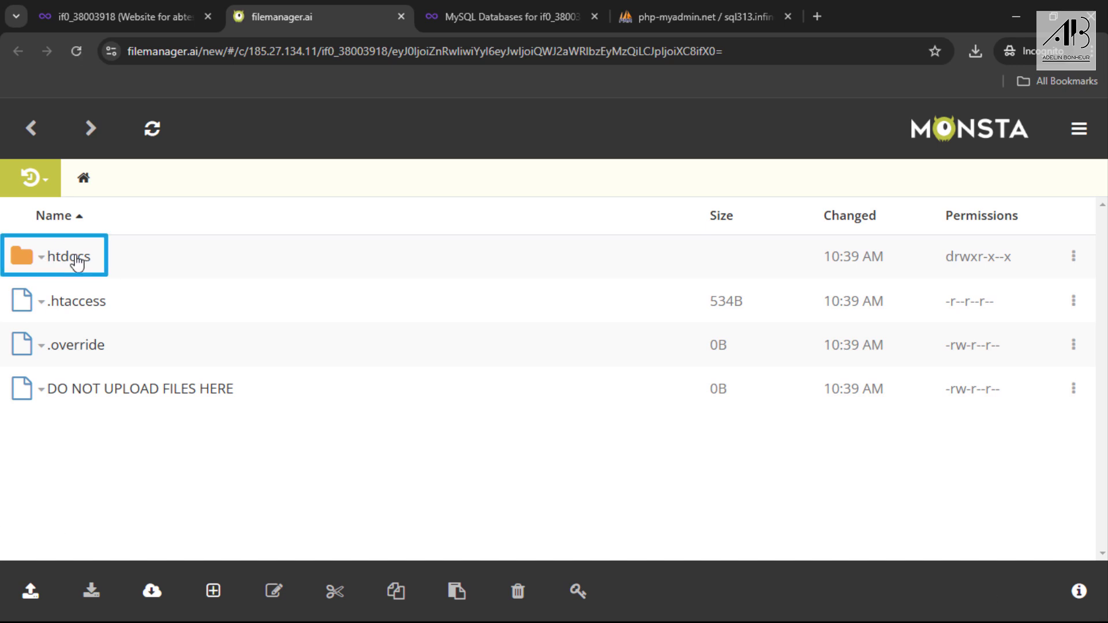
left_click(77, 261)
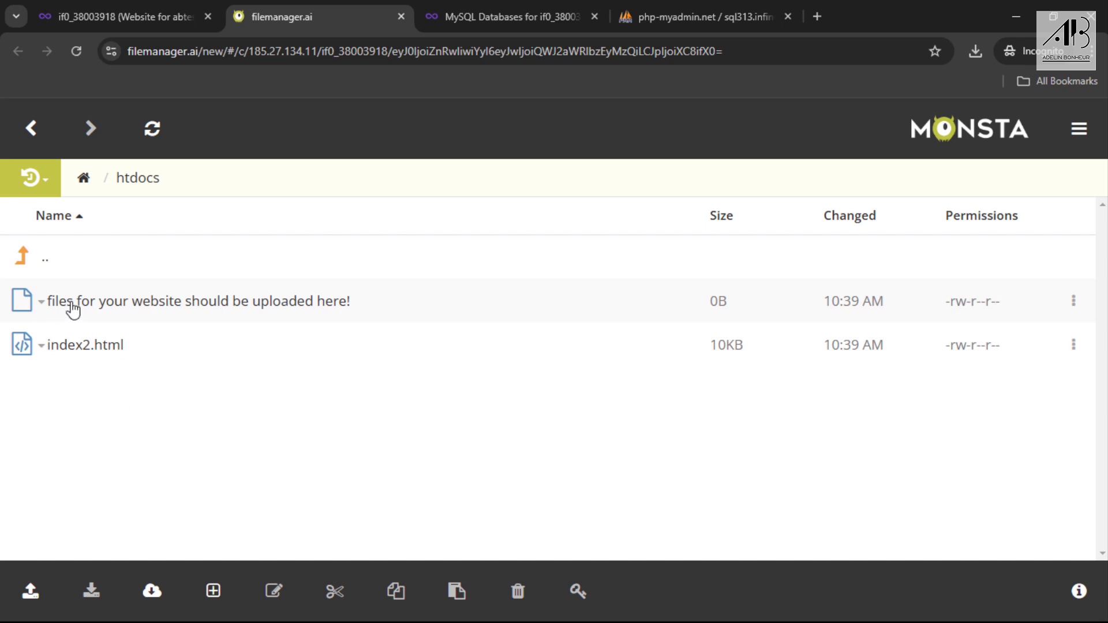
right_click(131, 310)
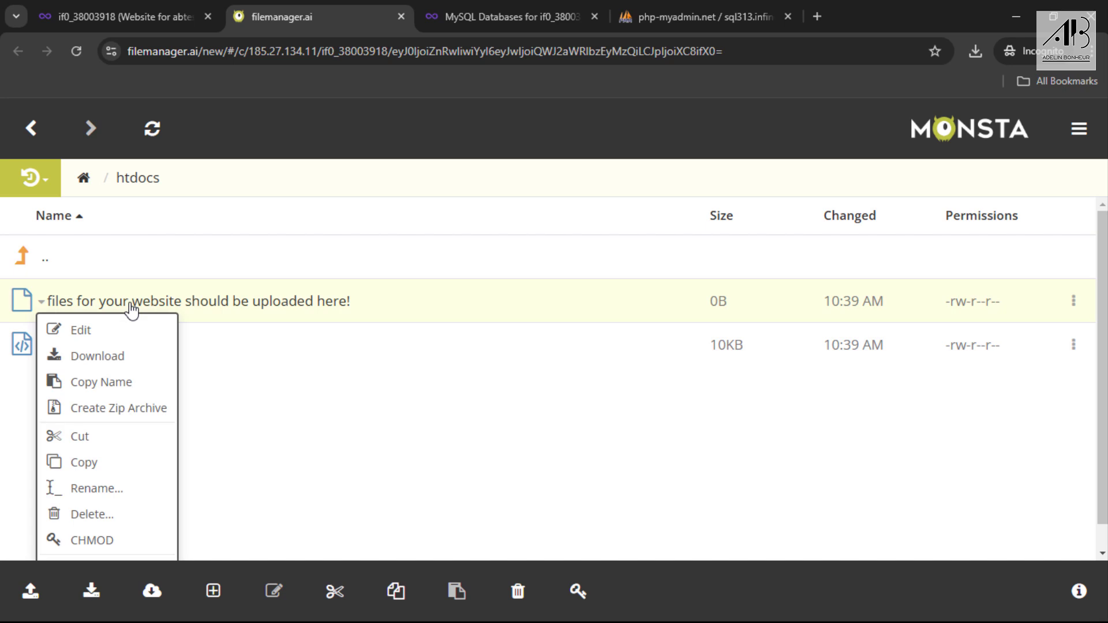
left_click(86, 519)
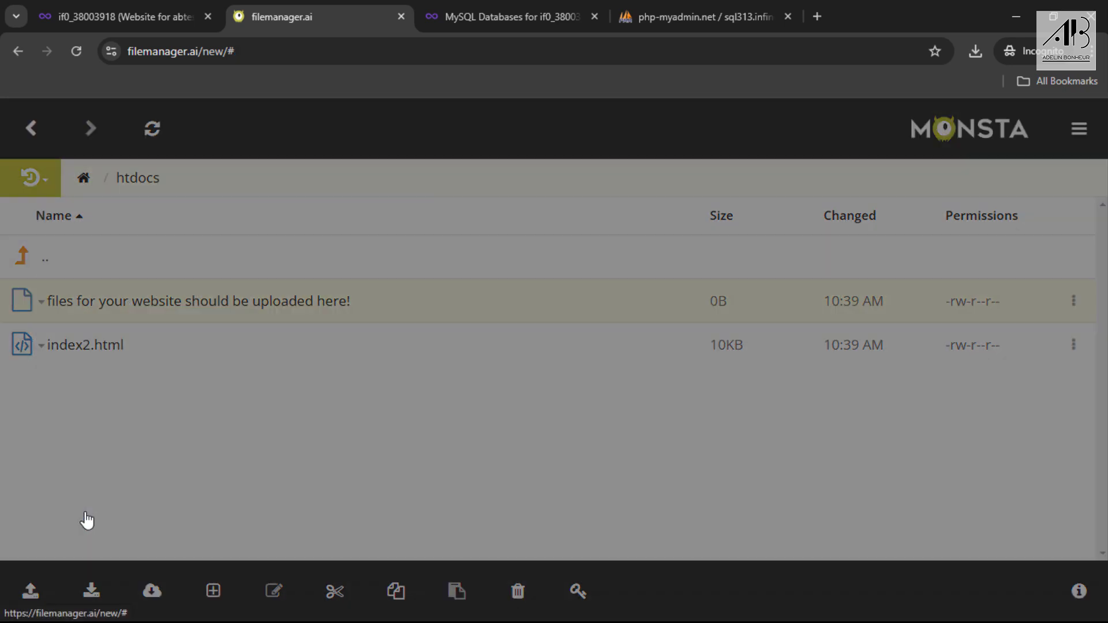
left_click(752, 237)
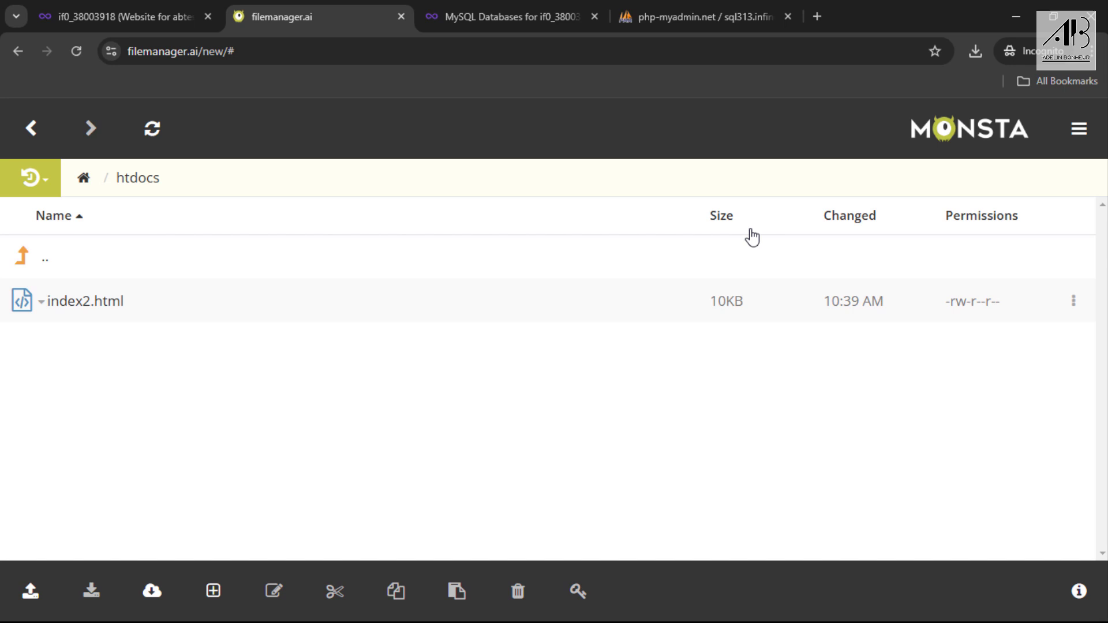
Delete index2.html from htdocs, leaving the folder empty
right_click(71, 312)
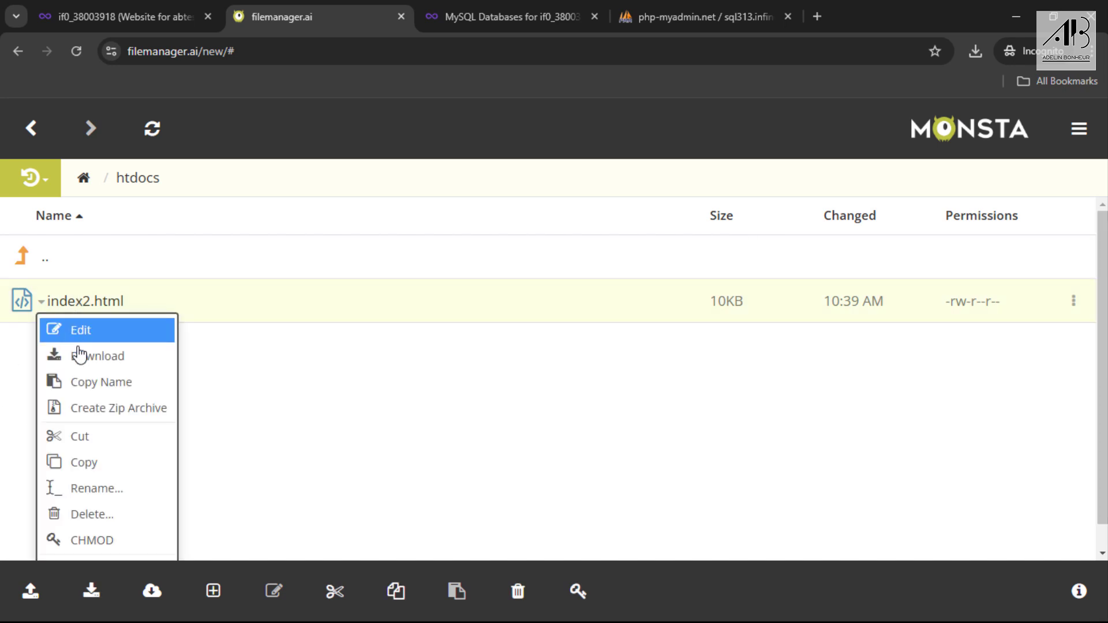
left_click(88, 515)
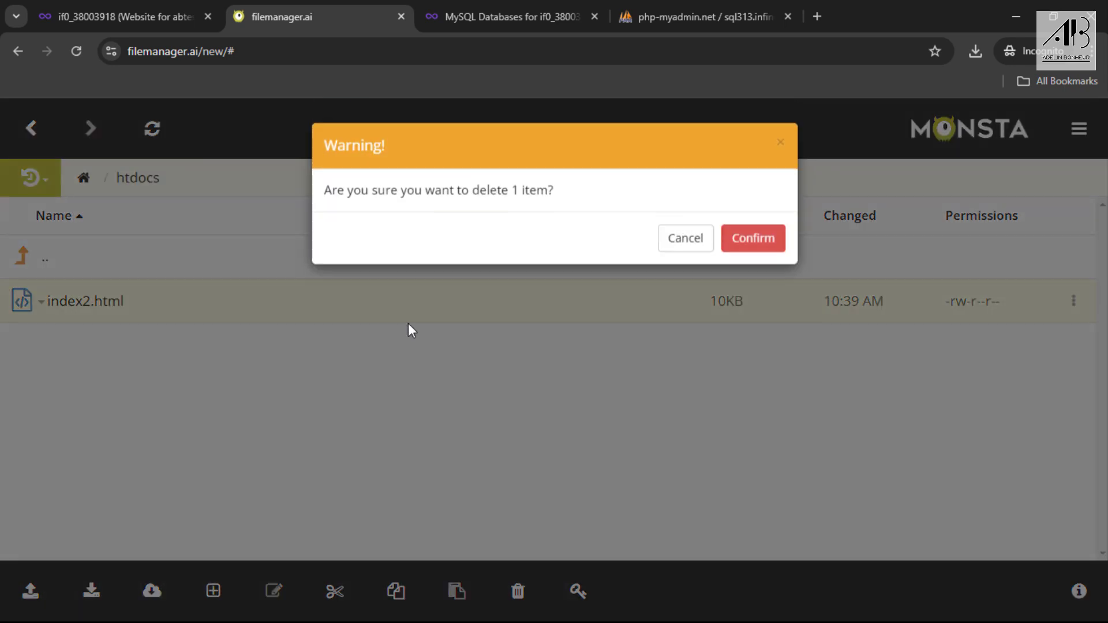
left_click(752, 239)
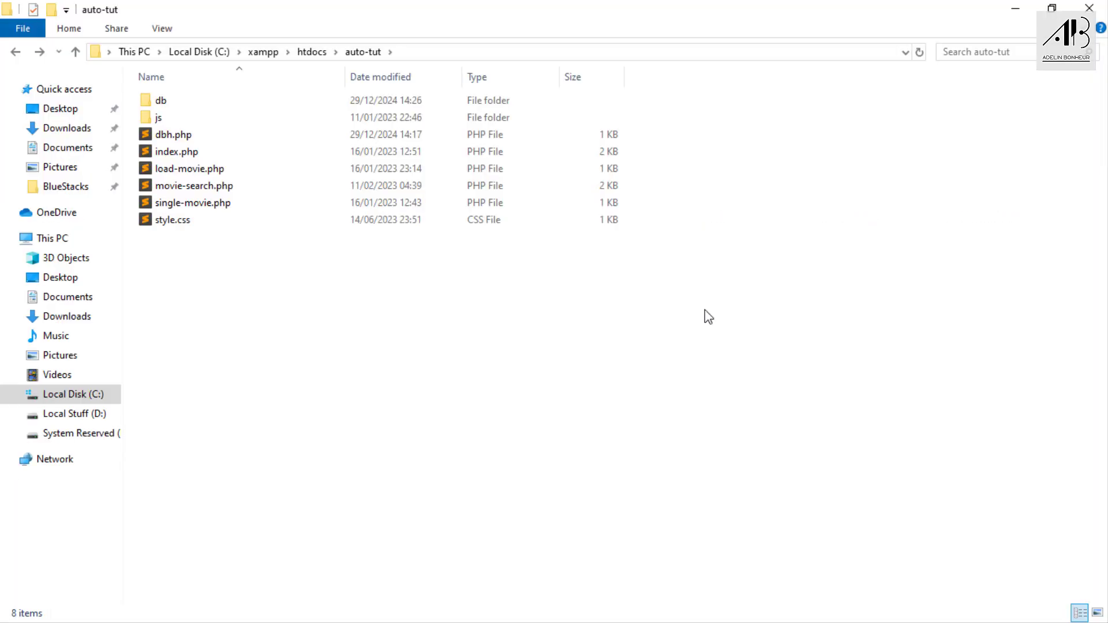
Upload everything in auto-tut except the db folder — js, five PHP files and style.css — into htdocs
key("ctrl+a")
left_click(188, 99, "ctrl")
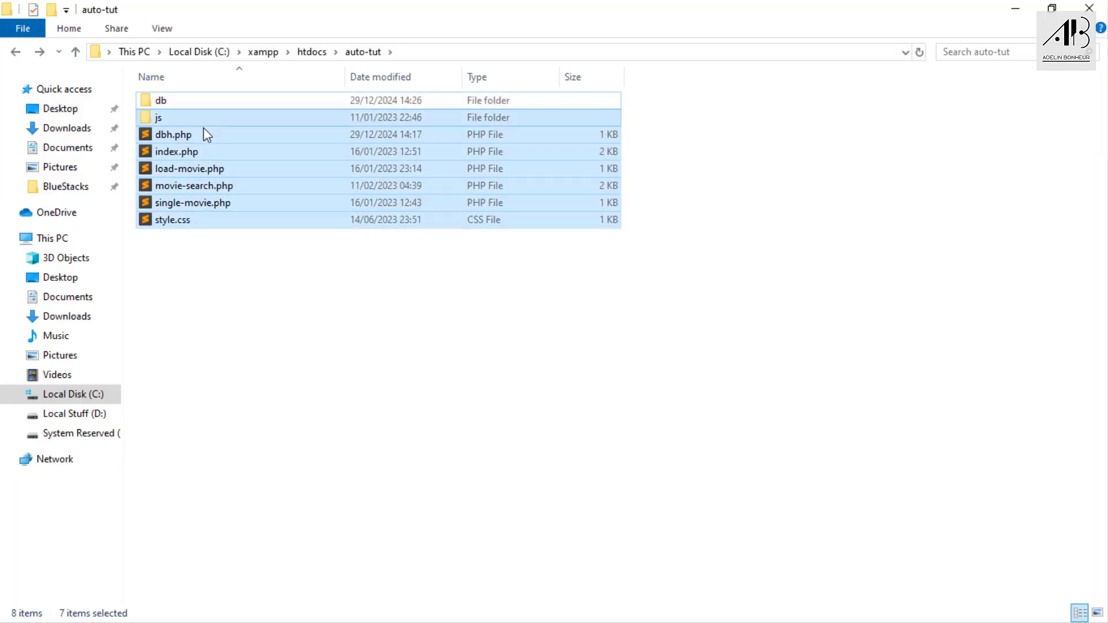
left_click(1052, 8)
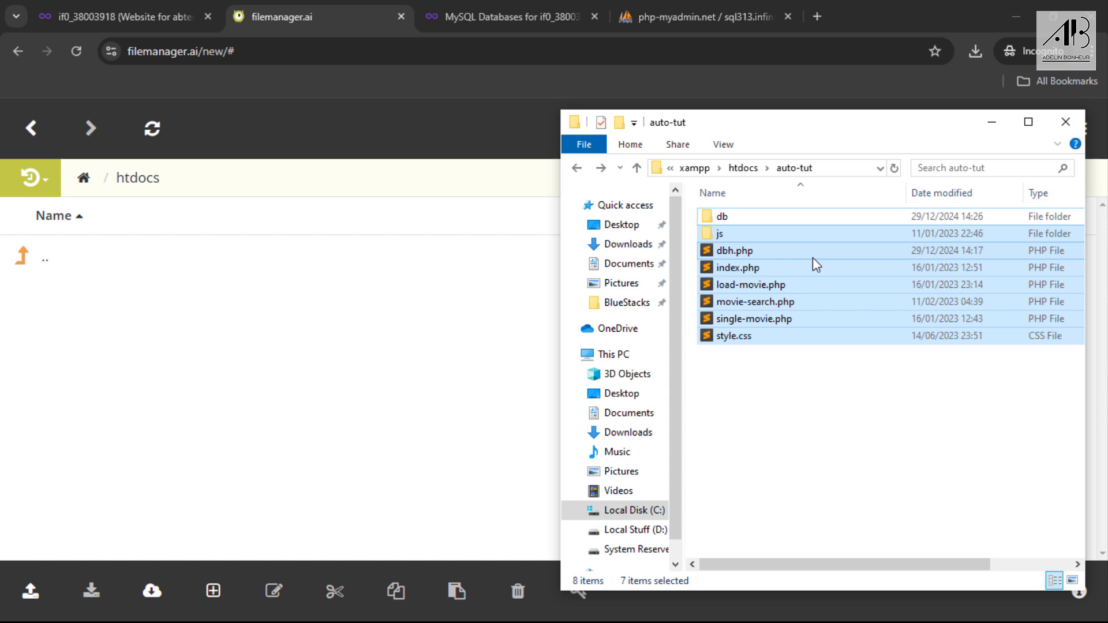
left_click_drag(771, 299, 112, 472)
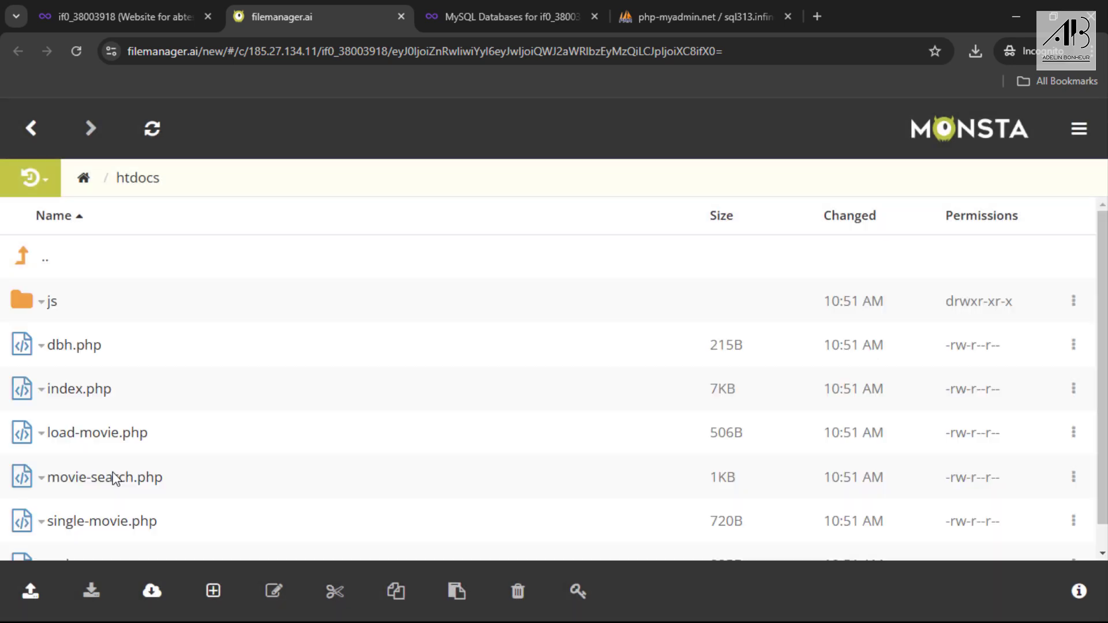
scroll(114, 479, "down", 1)
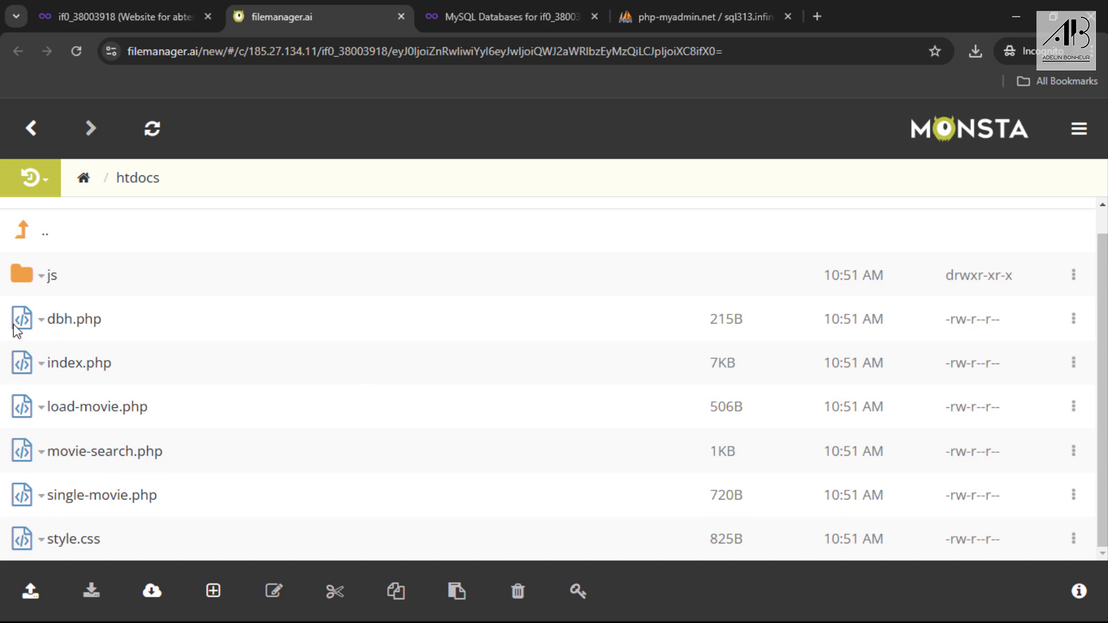
Copy the abtest.rf.gd domain from the dashboard and load it in a new incognito tab
left_click(124, 16)
left_click_drag(400, 415, 338, 418)
right_click(363, 398)
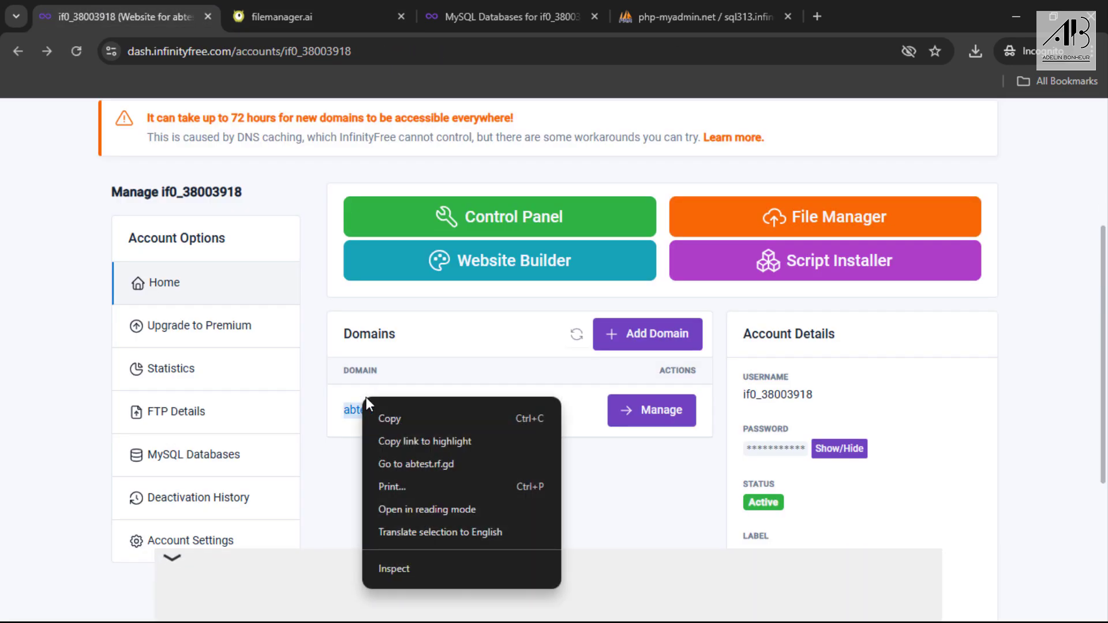
left_click(388, 420)
left_click(815, 7)
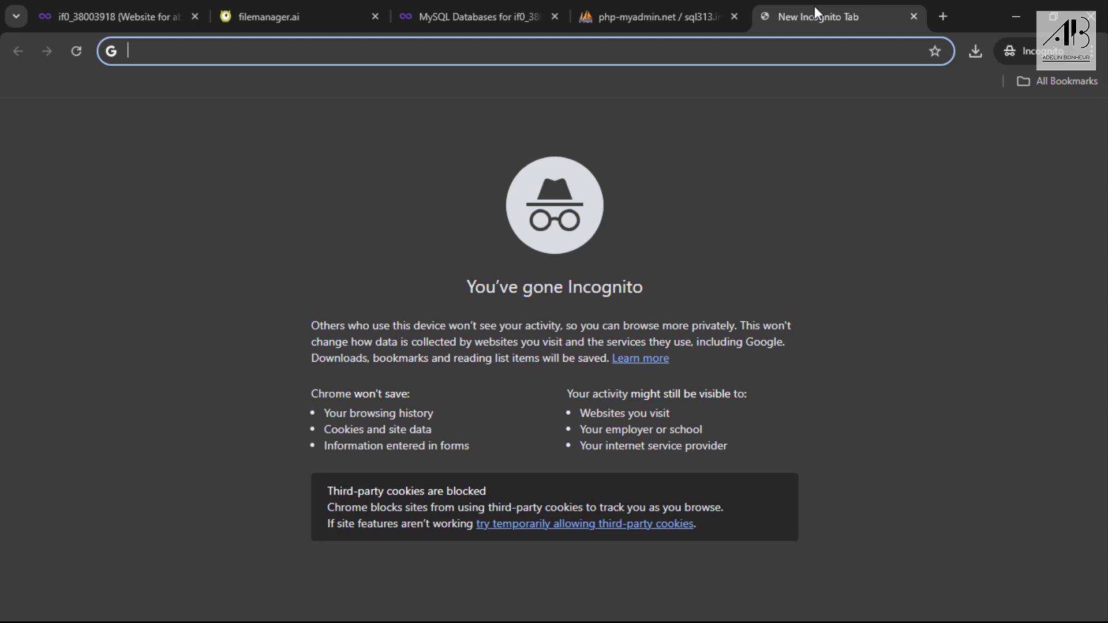
key("ctrl+v")
key("Return")
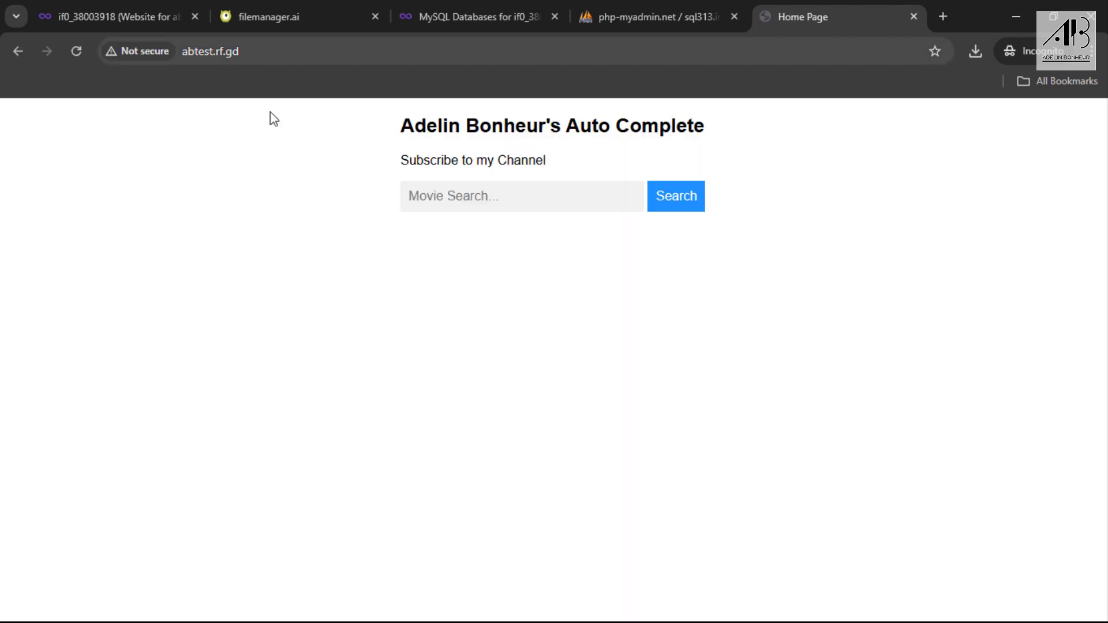
Type 'a', pick Avatar from the autocomplete suggestions, search, and check its 2009 single-movie page
type("a")
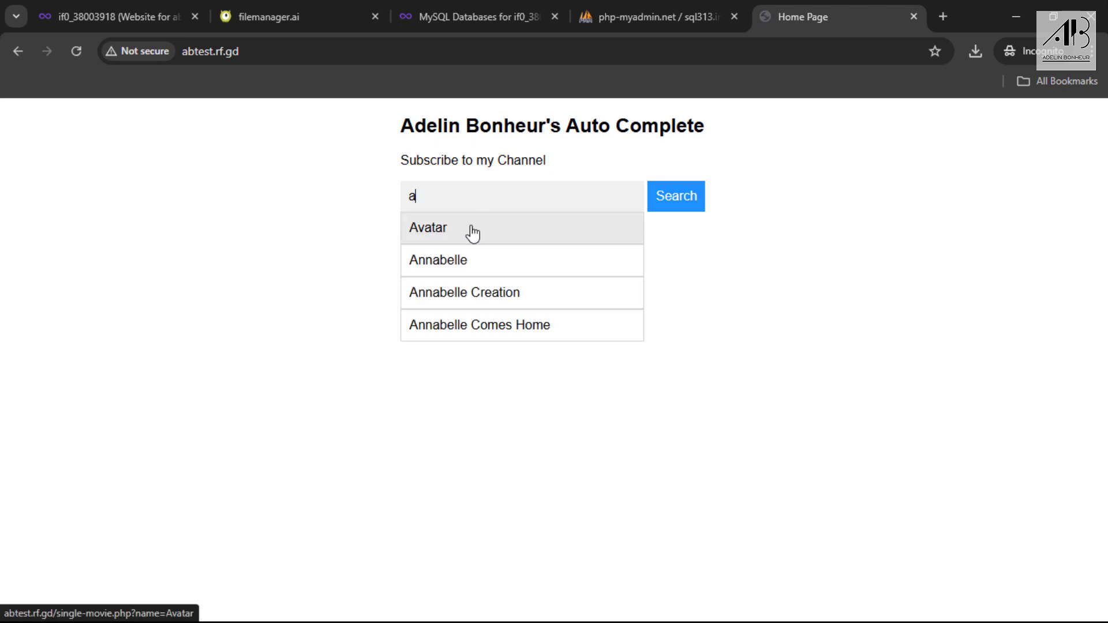
left_click(468, 232)
left_click(680, 204)
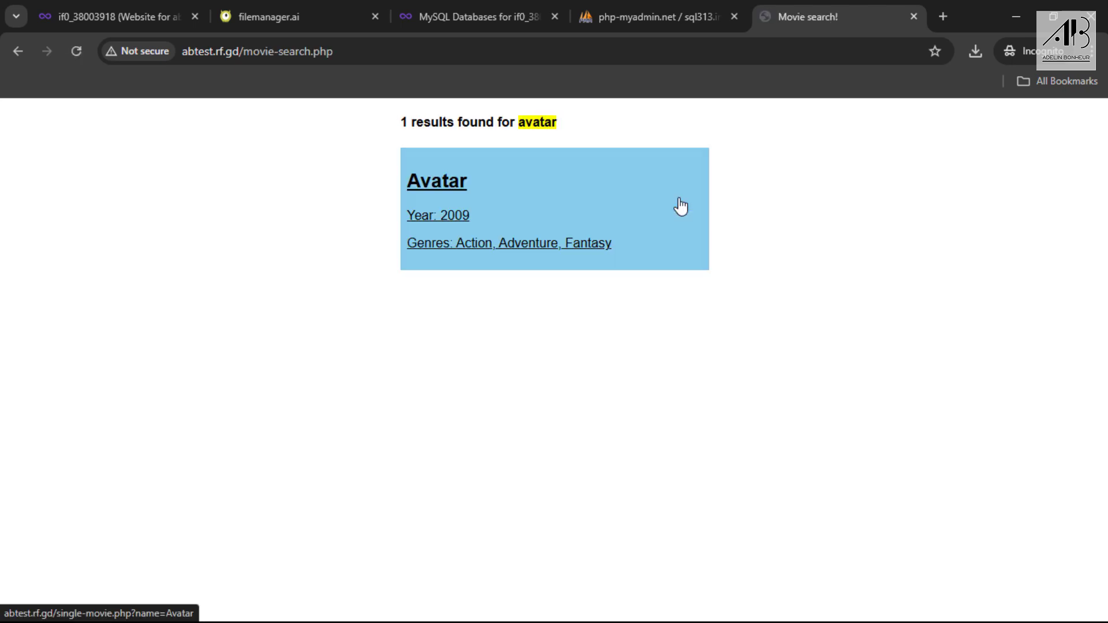
left_click(436, 199)
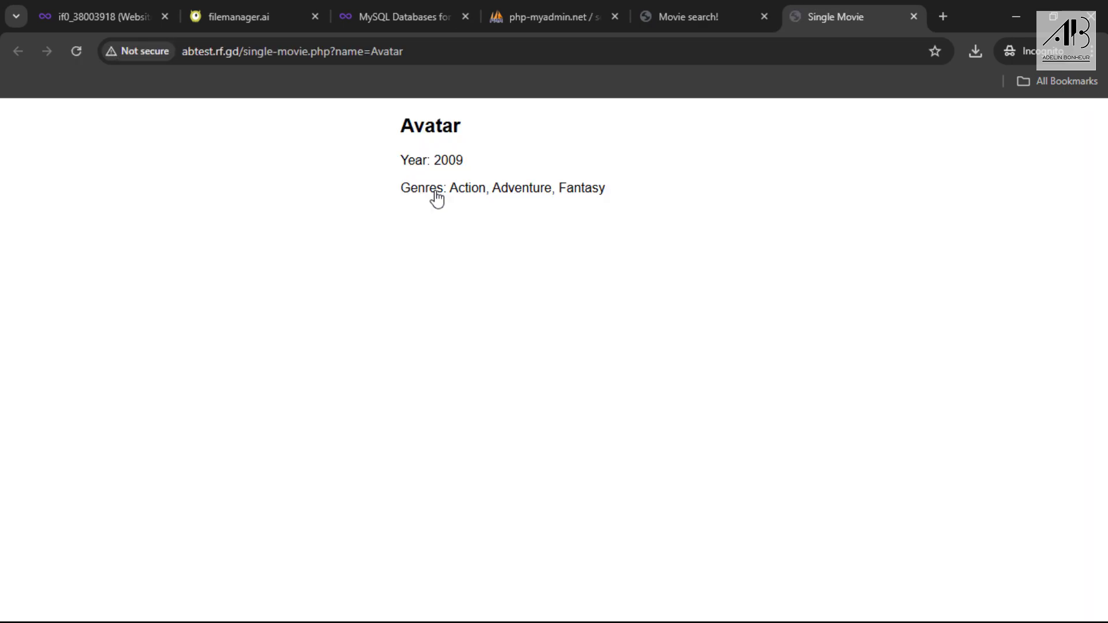
left_click(726, 11)
left_click(882, 17)
left_click(913, 17)
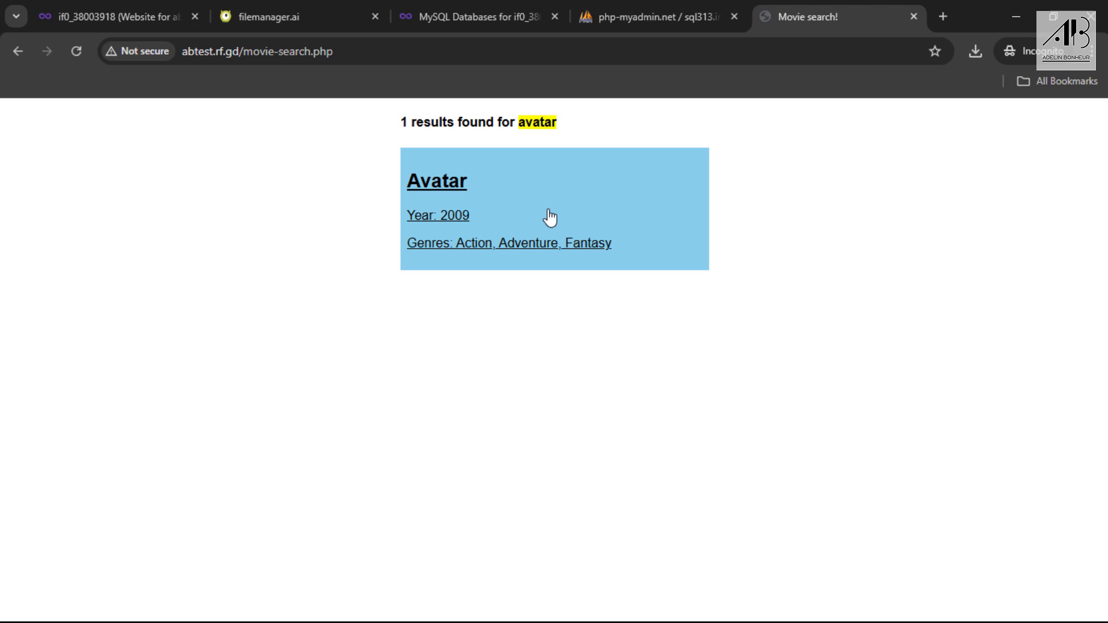